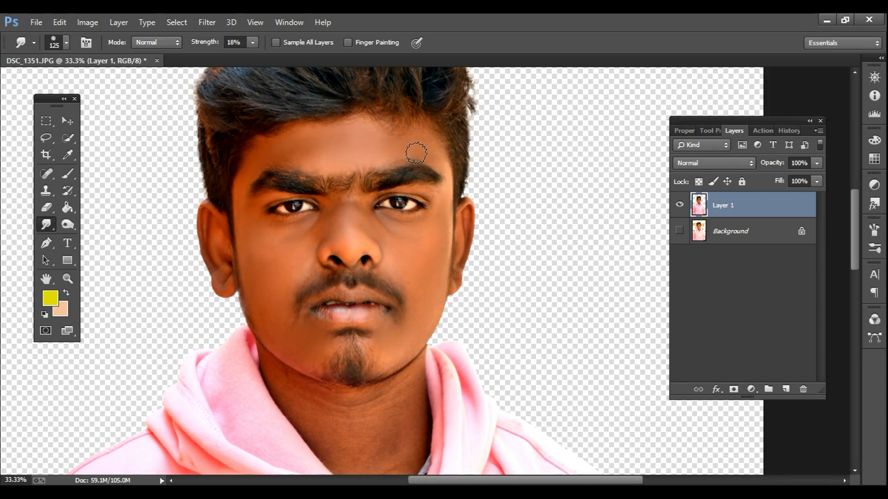
Smooth the neck skin on Layer 1 with the Smudge tool at brush size 175 and 18% strength
key("bracketright")
scroll(398, 347, "down", 3)
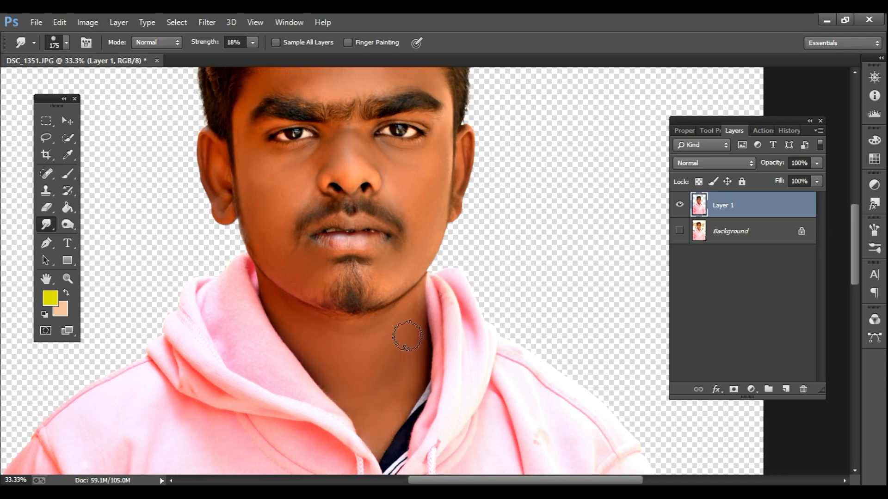
key("z")
left_click(443, 200, "alt")
left_click(443, 203, "alt")
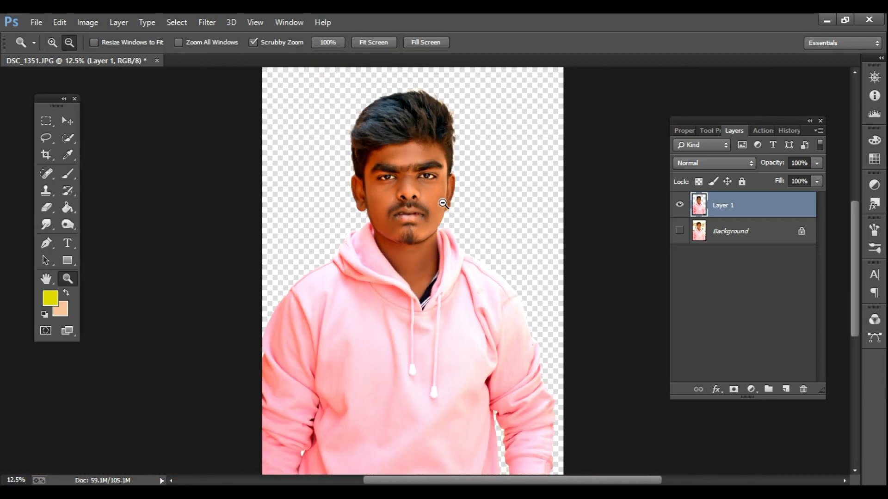
left_click(442, 203, "alt")
left_click(425, 209, "ctrl")
left_click(425, 209, "ctrl")
left_click(425, 209, "ctrl")
left_click(425, 209, "ctrl")
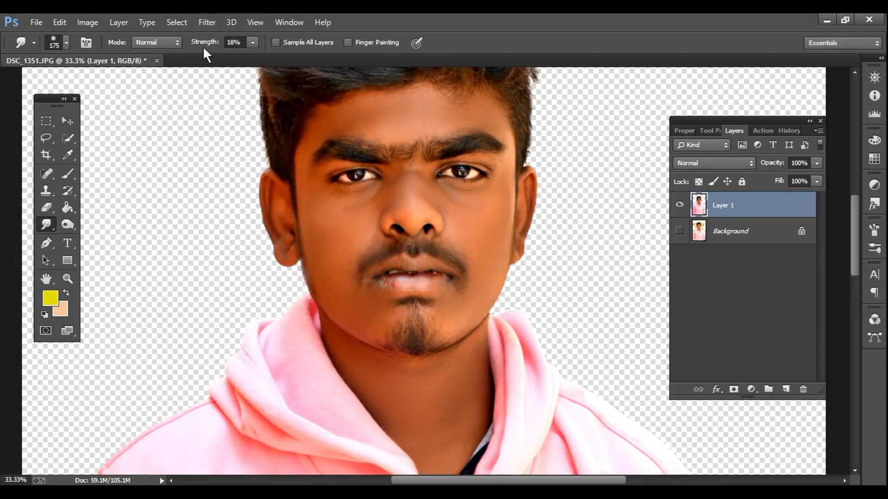
Open the Camera Raw Filter on Layer 1 and try a global Clarity of +9 on the portrait
left_click(206, 22)
left_click(253, 100)
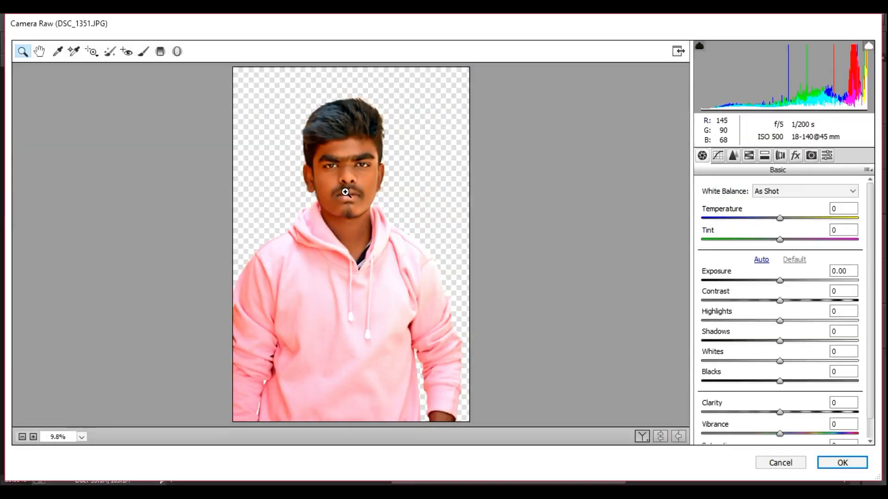
left_click(345, 192)
left_click(345, 192)
left_click(345, 193)
left_click(325, 273)
left_click_drag(325, 273, 355, 195)
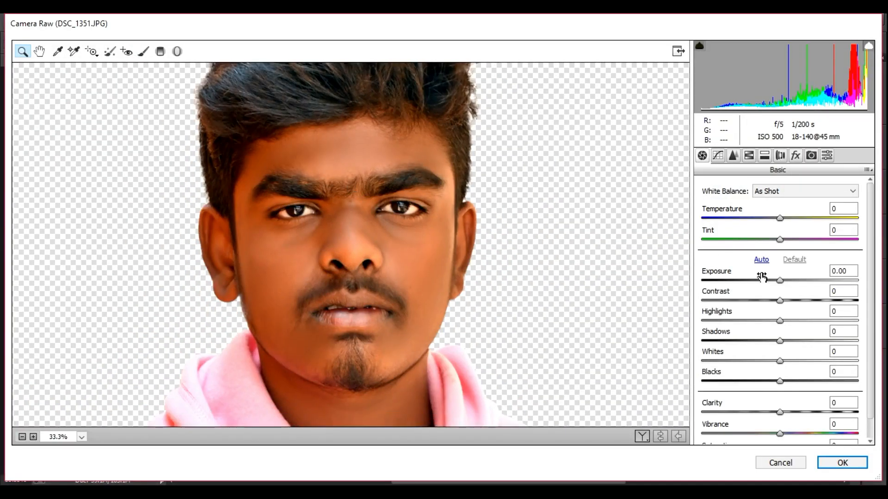
left_click(781, 412)
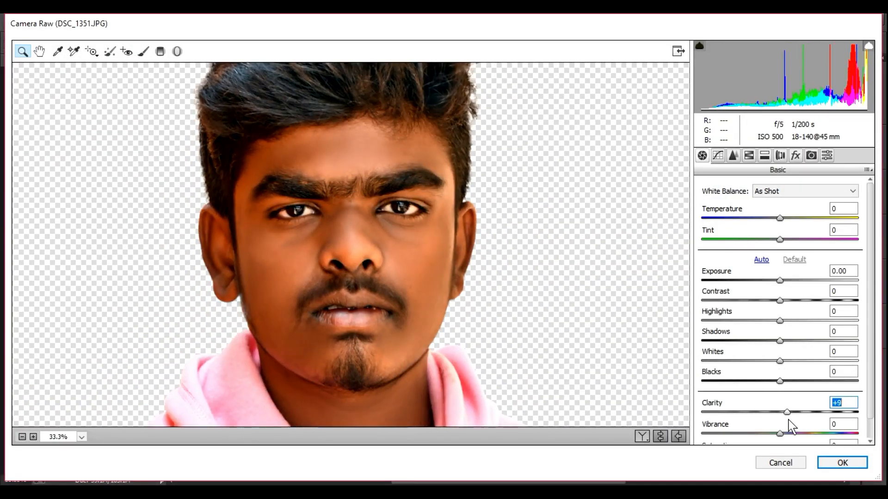
Set up the Adjustment Brush with Exposure -0.75, Contrast +7, Shadows -23, Clarity +48 and Saturation -79
left_click(143, 51)
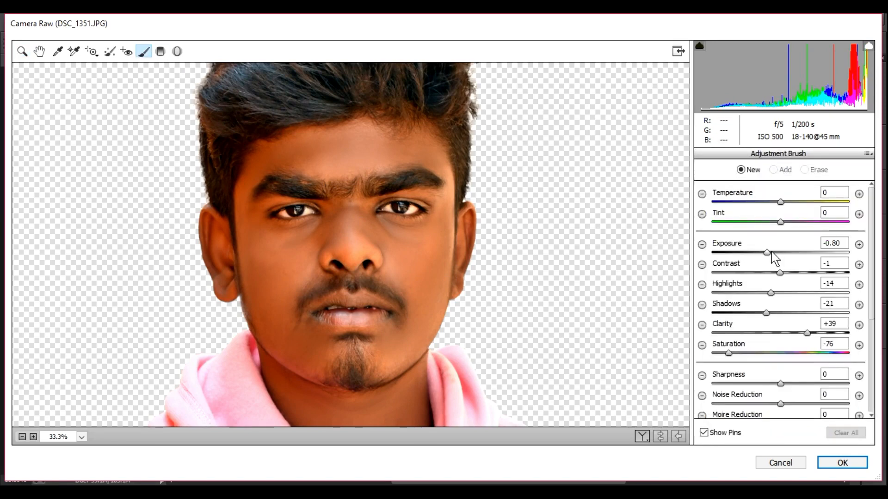
left_click_drag(730, 353, 728, 353)
left_click_drag(807, 333, 813, 333)
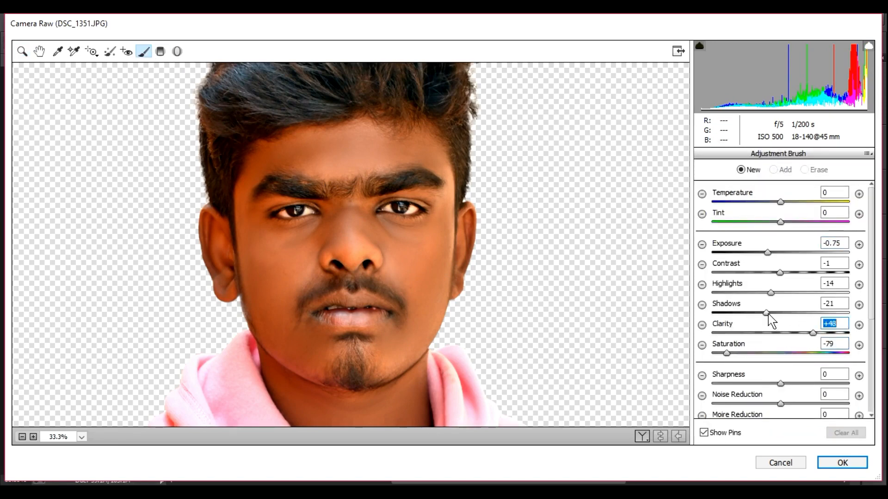
left_click_drag(766, 313, 765, 314)
left_click_drag(780, 273, 785, 273)
Paint the darkening, desaturating adjustment over the whole face and both ears
mouse_move(412, 295)
left_mouse_down()
mouse_move(405, 263)
mouse_move(416, 265)
mouse_move(430, 233)
mouse_move(377, 240)
mouse_move(370, 220)
mouse_move(419, 211)
mouse_move(385, 215)
mouse_move(406, 218)
mouse_move(437, 203)
mouse_move(425, 307)
mouse_move(460, 233)
mouse_move(460, 249)
mouse_move(461, 227)
left_mouse_up()
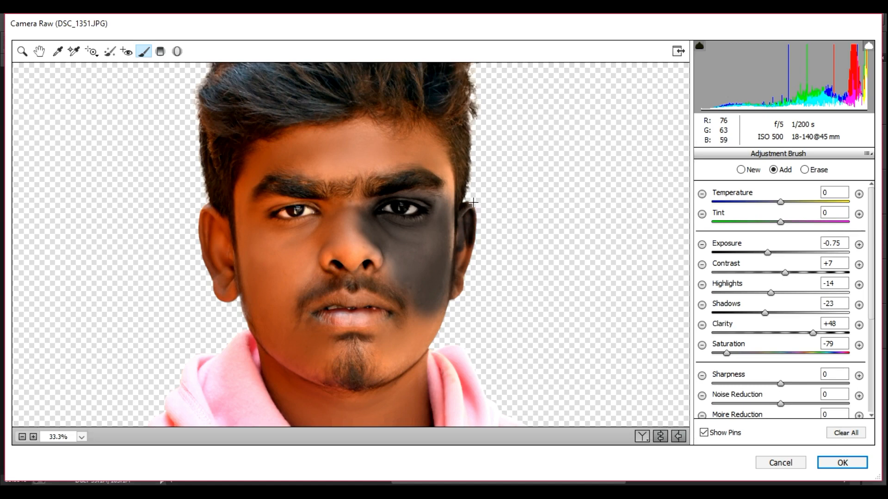
mouse_move(461, 269)
left_mouse_down()
mouse_move(468, 244)
mouse_move(461, 262)
left_mouse_up()
mouse_move(449, 202)
left_mouse_down()
mouse_move(381, 198)
mouse_move(409, 174)
mouse_move(390, 174)
mouse_move(444, 177)
mouse_move(445, 156)
mouse_move(433, 165)
mouse_move(443, 175)
mouse_move(436, 143)
mouse_move(424, 138)
mouse_move(418, 157)
mouse_move(427, 156)
mouse_move(430, 141)
mouse_move(440, 155)
mouse_move(350, 127)
mouse_move(403, 119)
mouse_move(347, 134)
mouse_move(383, 118)
mouse_move(402, 116)
mouse_move(293, 143)
mouse_move(296, 136)
mouse_move(258, 156)
mouse_move(241, 213)
mouse_move(288, 168)
mouse_move(275, 174)
mouse_move(352, 185)
mouse_move(391, 157)
mouse_move(321, 156)
mouse_move(331, 174)
mouse_move(284, 163)
left_mouse_up()
mouse_move(244, 200)
left_mouse_down()
mouse_move(241, 236)
mouse_move(268, 206)
mouse_move(315, 208)
mouse_move(264, 219)
mouse_move(326, 223)
mouse_move(381, 202)
mouse_move(345, 235)
mouse_move(349, 259)
mouse_move(383, 259)
mouse_move(357, 235)
mouse_move(331, 261)
mouse_move(325, 237)
mouse_move(307, 295)
mouse_move(348, 283)
mouse_move(345, 275)
mouse_move(395, 293)
mouse_move(380, 264)
mouse_move(326, 285)
mouse_move(321, 304)
mouse_move(377, 299)
mouse_move(341, 332)
mouse_move(379, 335)
mouse_move(396, 332)
mouse_move(404, 287)
mouse_move(368, 360)
mouse_move(374, 373)
mouse_move(392, 365)
mouse_move(436, 303)
mouse_move(395, 366)
mouse_move(422, 336)
mouse_move(334, 357)
mouse_move(348, 360)
mouse_move(313, 332)
mouse_move(301, 306)
mouse_move(303, 279)
mouse_move(264, 198)
mouse_move(335, 195)
left_mouse_up()
mouse_move(243, 222)
left_mouse_down()
mouse_move(198, 212)
mouse_move(204, 262)
mouse_move(246, 317)
mouse_move(240, 279)
mouse_move(224, 278)
mouse_move(220, 249)
left_mouse_up()
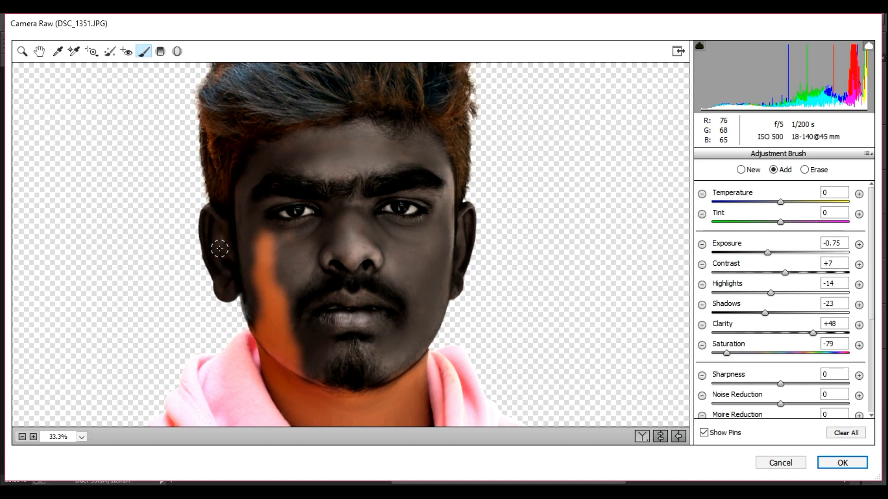
mouse_move(273, 326)
left_mouse_down()
mouse_move(255, 315)
mouse_move(284, 360)
mouse_move(299, 362)
mouse_move(285, 332)
mouse_move(323, 382)
mouse_move(278, 243)
mouse_move(250, 268)
mouse_move(263, 312)
left_mouse_up()
Extend the adjustment over the neck down to the hoodie's neckline
left_click_drag(367, 293, 353, 204)
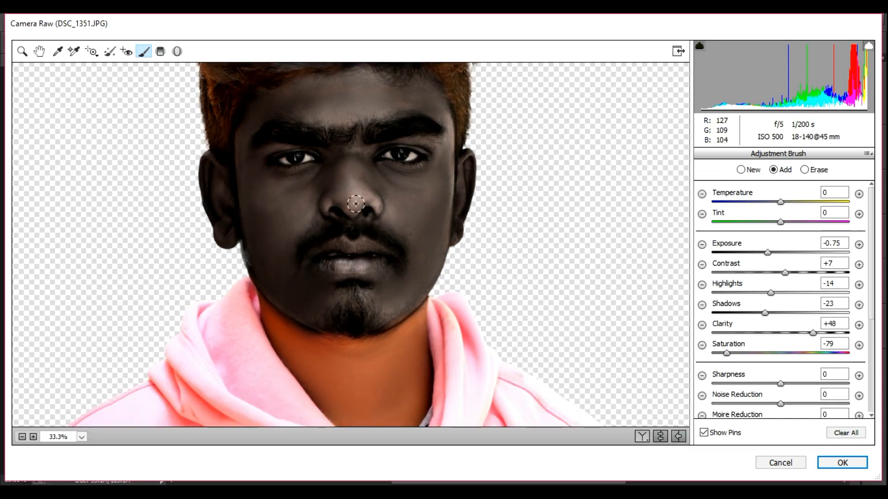
left_click_drag(361, 164, 347, 49)
mouse_move(361, 247)
left_mouse_down()
mouse_move(387, 210)
mouse_move(391, 220)
mouse_move(401, 194)
mouse_move(394, 257)
mouse_move(399, 221)
mouse_move(402, 283)
mouse_move(390, 310)
mouse_move(378, 244)
mouse_move(388, 236)
mouse_move(352, 277)
mouse_move(319, 218)
mouse_move(288, 214)
mouse_move(285, 231)
mouse_move(264, 199)
mouse_move(266, 220)
left_mouse_up()
mouse_move(302, 262)
left_mouse_down()
mouse_move(287, 251)
mouse_move(339, 308)
mouse_move(312, 285)
mouse_move(322, 301)
mouse_move(329, 306)
mouse_move(282, 244)
mouse_move(329, 265)
mouse_move(318, 273)
mouse_move(317, 256)
mouse_move(345, 304)
mouse_move(362, 303)
mouse_move(373, 324)
mouse_move(402, 279)
mouse_move(387, 312)
mouse_move(344, 233)
mouse_move(359, 325)
mouse_move(333, 306)
mouse_move(352, 338)
mouse_move(324, 298)
mouse_move(357, 318)
mouse_move(365, 354)
mouse_move(386, 322)
mouse_move(366, 343)
left_mouse_up()
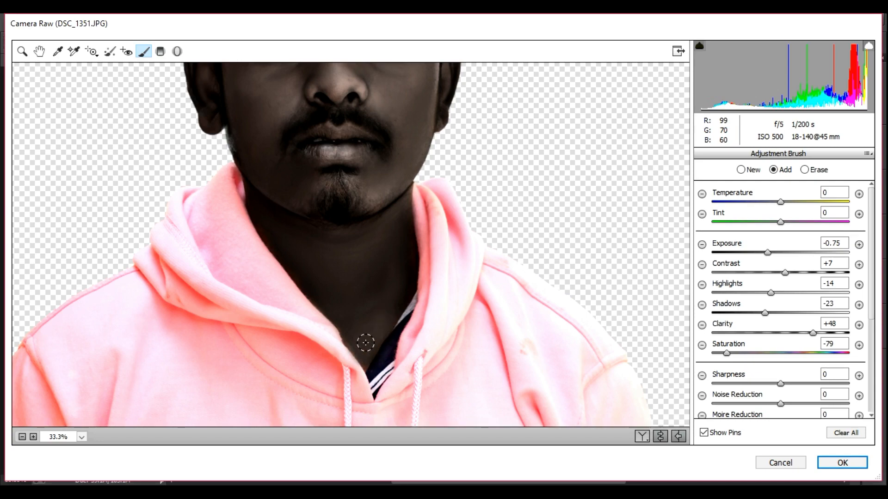
Change the adjustment to Exposure +0.95, Contrast -44 and Clarity +18, and brush it over the hair
scroll(356, 296, "up", 5)
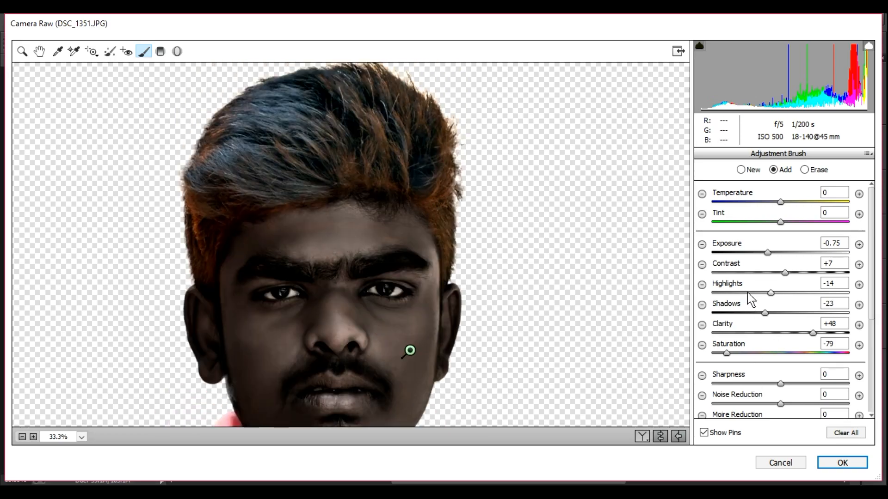
left_click_drag(768, 253, 792, 253)
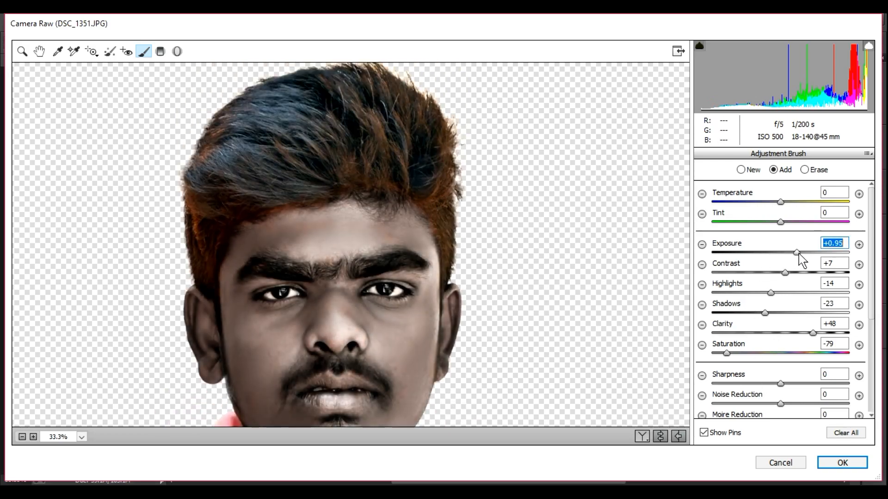
key("Tab")
scroll(762, 273, "down", 3)
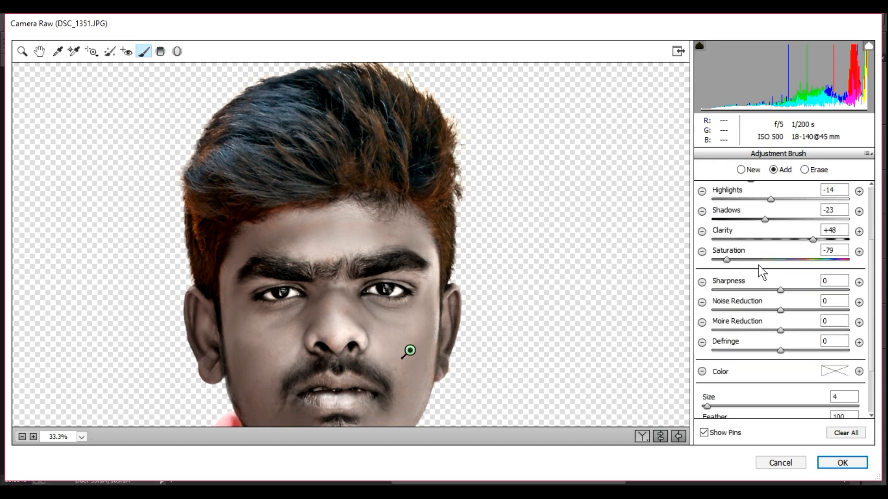
mouse_move(813, 240)
left_mouse_down()
mouse_move(743, 250)
mouse_move(793, 254)
left_mouse_up()
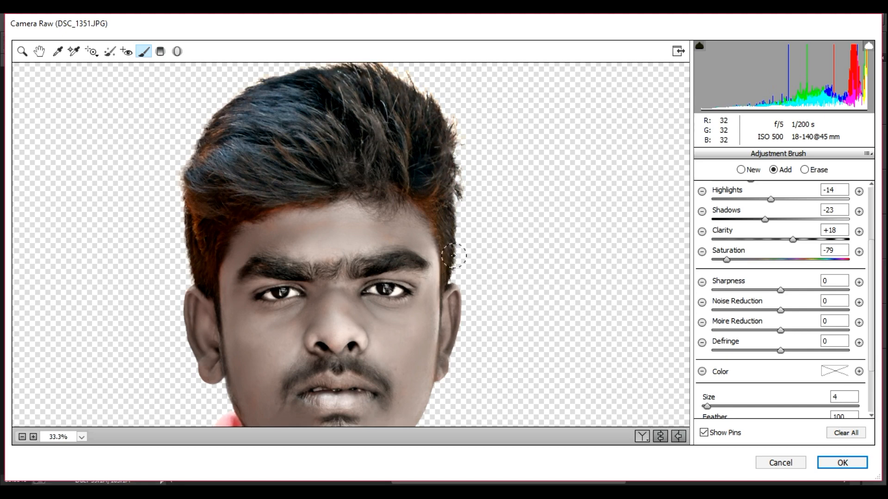
mouse_move(271, 210)
left_mouse_down()
mouse_move(282, 157)
mouse_move(210, 151)
mouse_move(223, 118)
left_mouse_up()
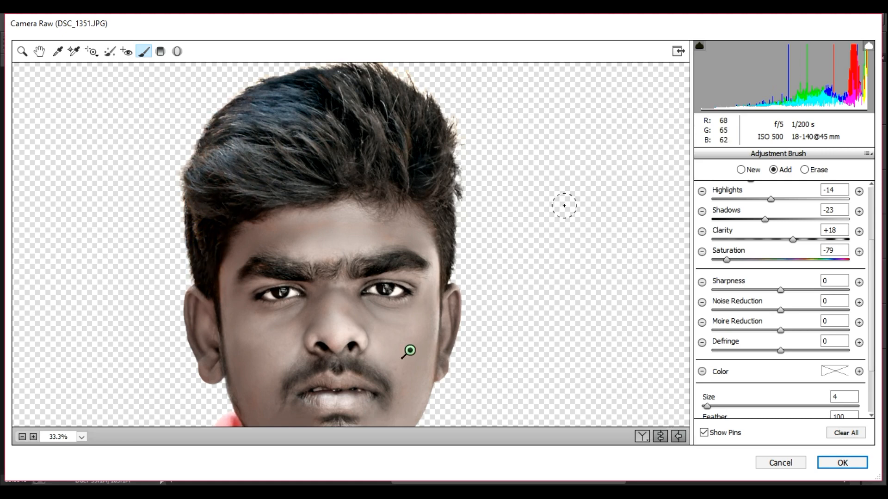
Refine the adjustment to Saturation -83, Shadows -36, Highlights -30 and Contrast -30, and apply the Camera Raw filter
left_click_drag(734, 260, 731, 260)
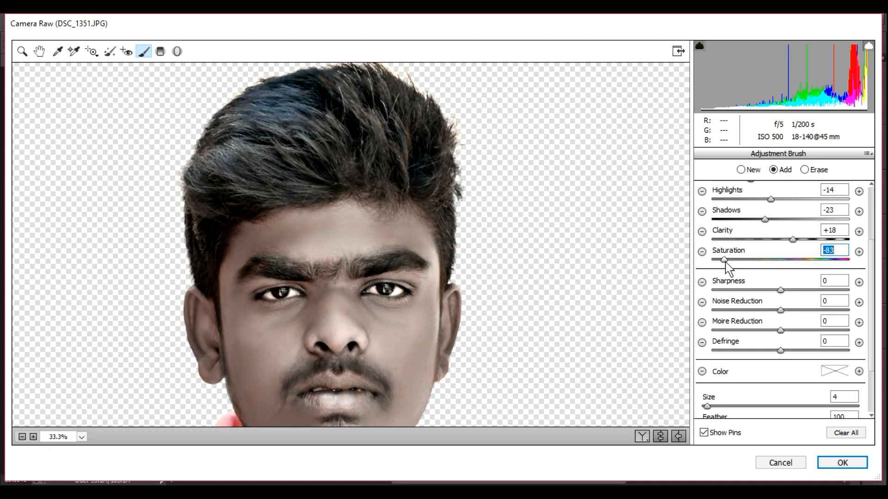
left_click_drag(764, 219, 757, 219)
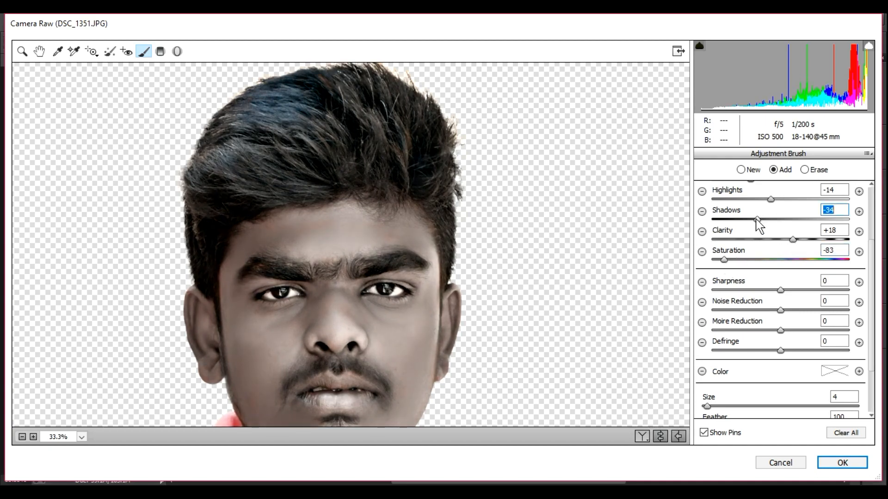
left_click_drag(656, 303, 596, 256)
scroll(776, 231, "up", 3)
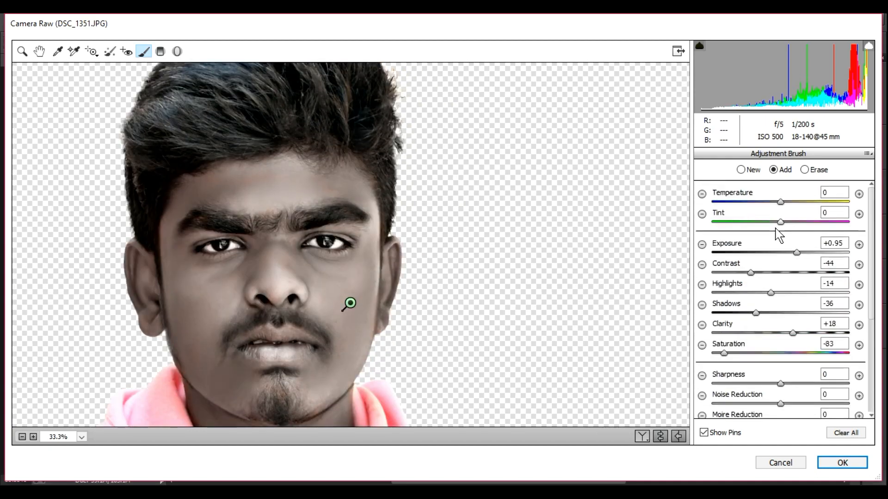
left_click(773, 295)
left_click_drag(772, 293, 760, 272)
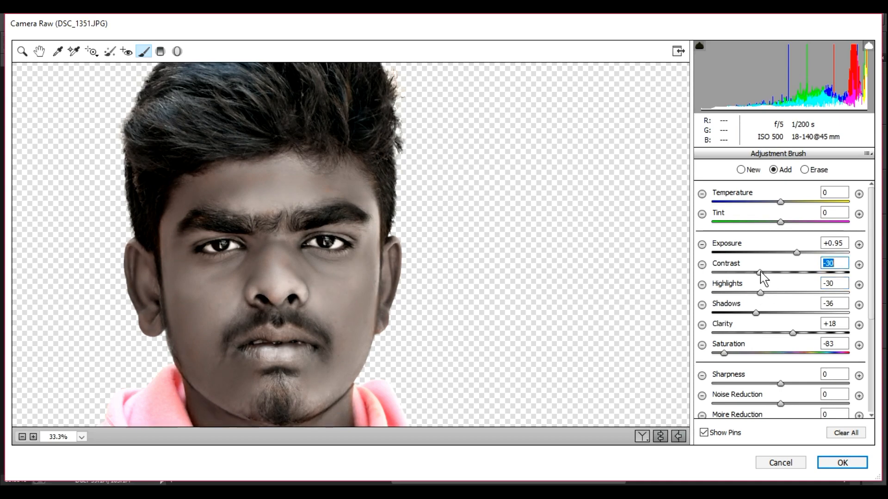
left_click(861, 467)
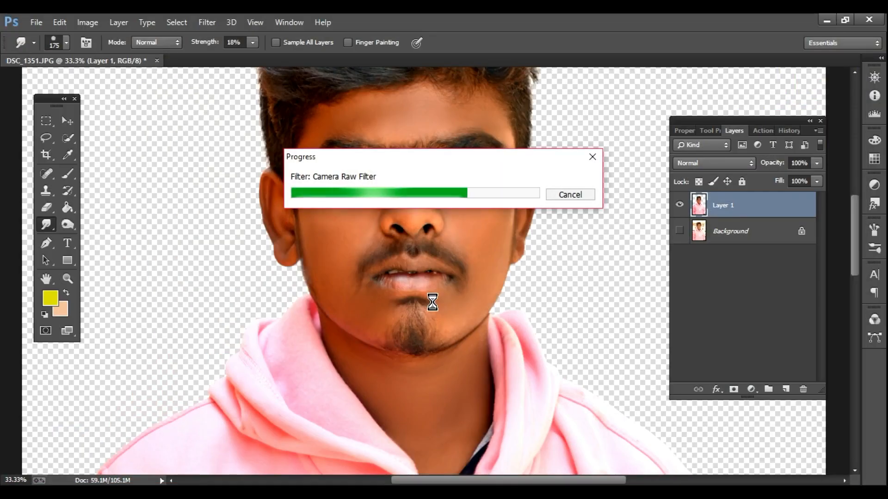
Slightly lower the Lightness of Layer 1 with a Hue/Saturation adjustment
key("z")
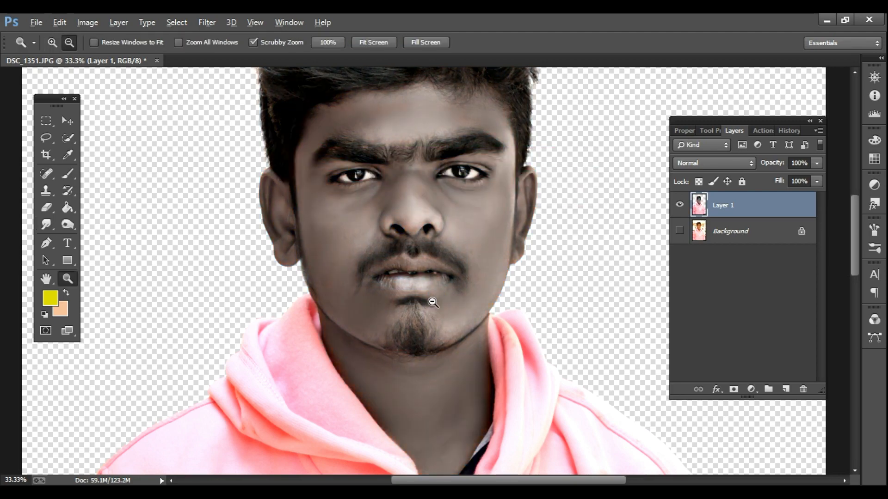
left_click(425, 338)
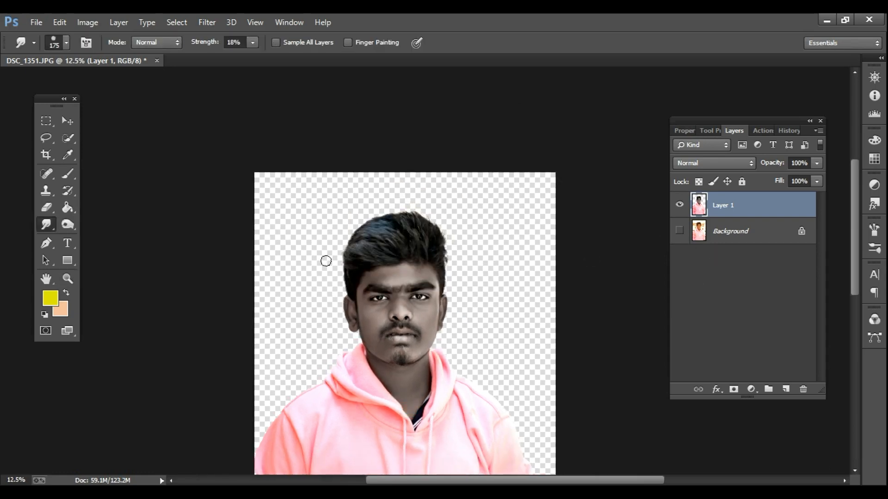
key("ctrl+u")
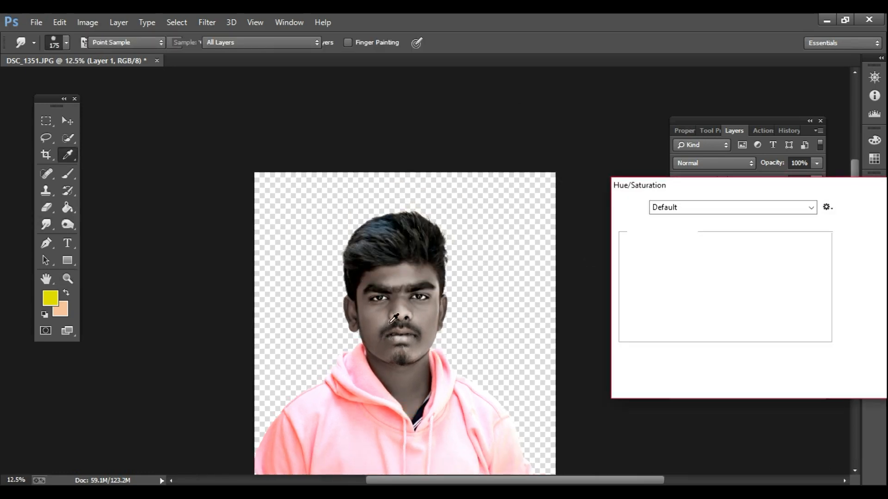
left_click_drag(725, 333, 721, 334)
left_click(850, 210)
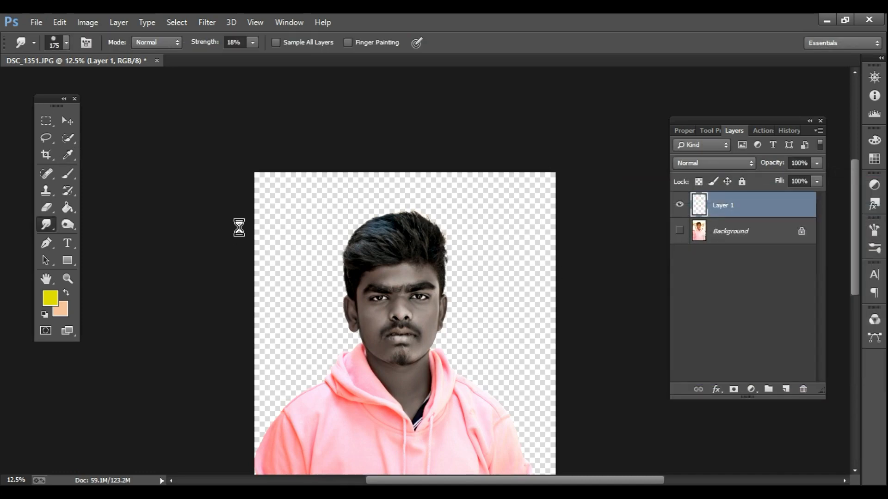
Reopen Layer 1 in the Camera Raw Filter and brush a new local adjustment onto the chin beard
left_click(207, 22)
left_click(233, 93)
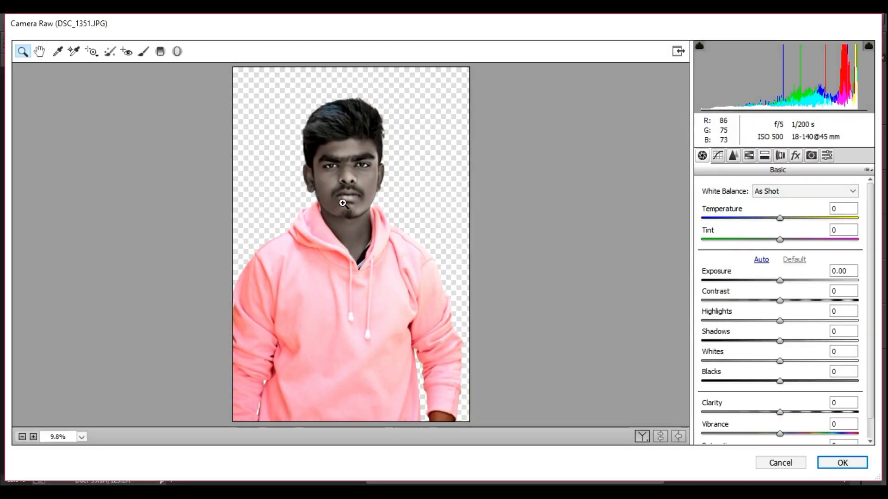
left_click(345, 202)
left_click(349, 214)
left_click(355, 317)
left_click(335, 358)
left_click_drag(338, 179, 307, 364)
left_click(144, 52)
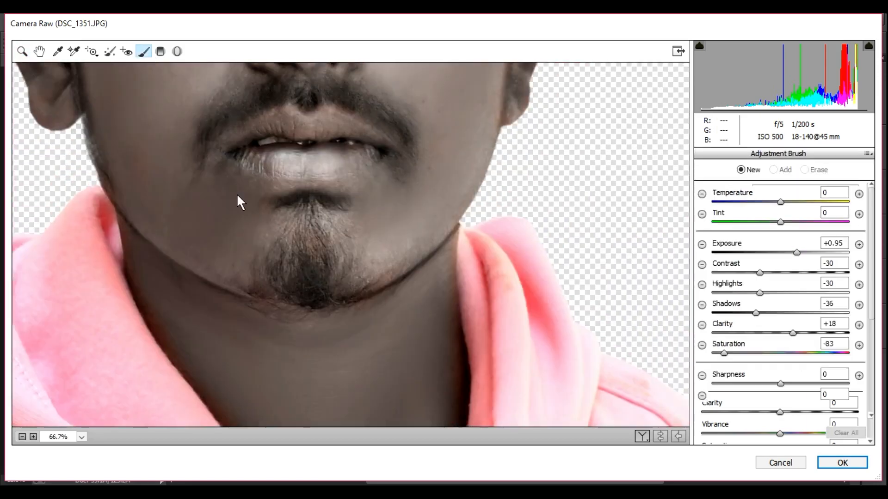
left_click(308, 250)
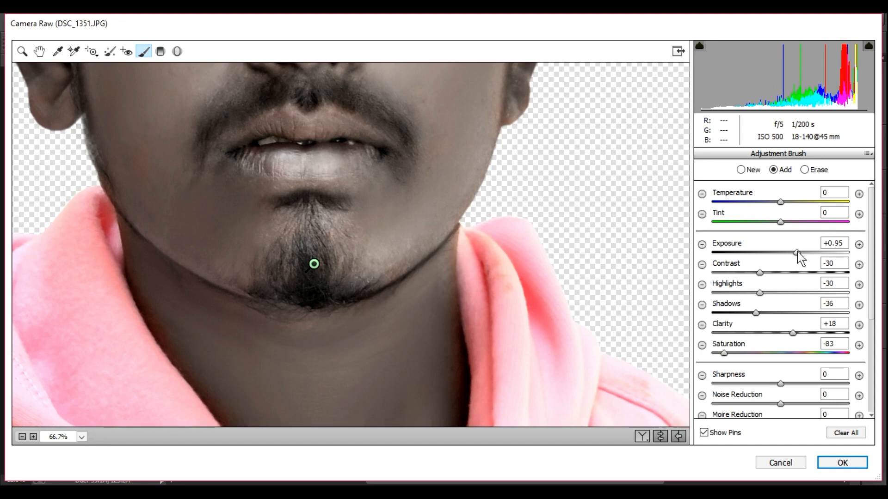
Set the beard adjustment to Exposure +1.25, Highlights -28, Shadows -32 and Clarity +10
left_click_drag(797, 252, 804, 252)
left_click_drag(792, 333, 760, 297)
scroll(298, 211, "up", 5)
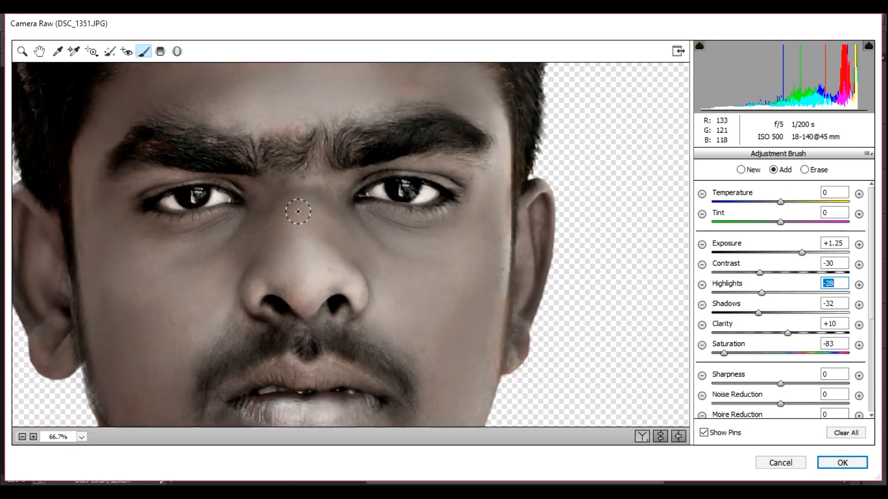
Brush the adjustment down the nose, undo the last stroke, and apply the Camera Raw filter
left_click_drag(307, 260, 307, 297)
key("ctrl+alt+z")
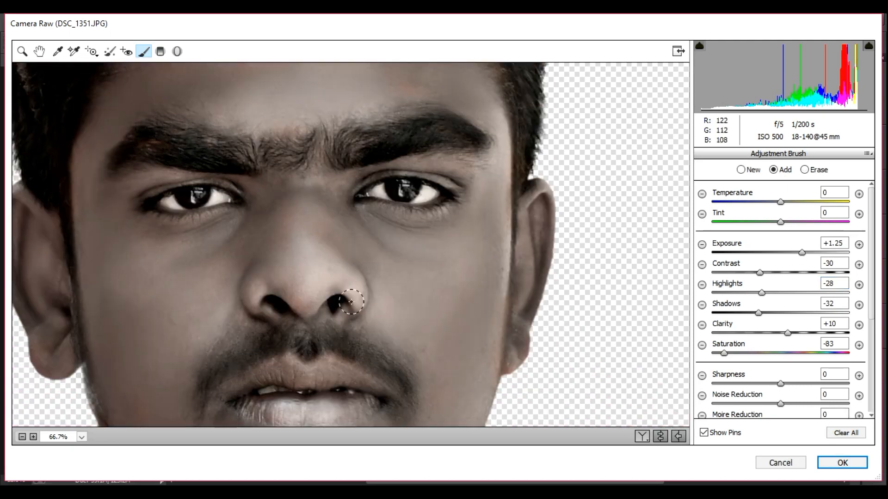
key("Return")
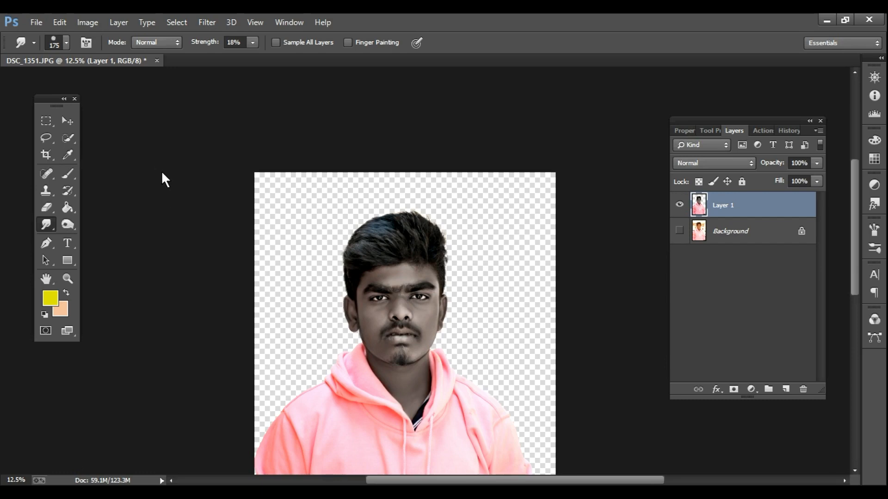
Open Slashed_Smile_Pr_4f0e2428876d1 (1), 20190728_122807 and Joker-Background from the mafia stock folder, dismissing the error message
key("ctrl+o")
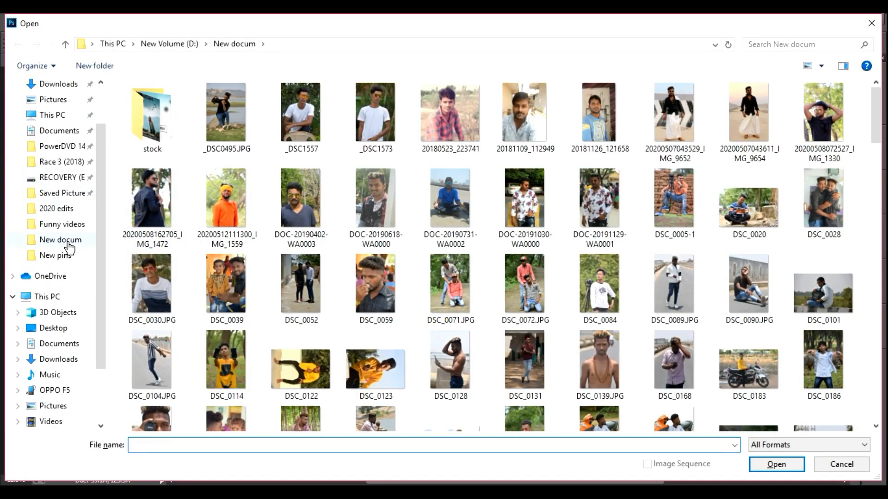
left_click(56, 255)
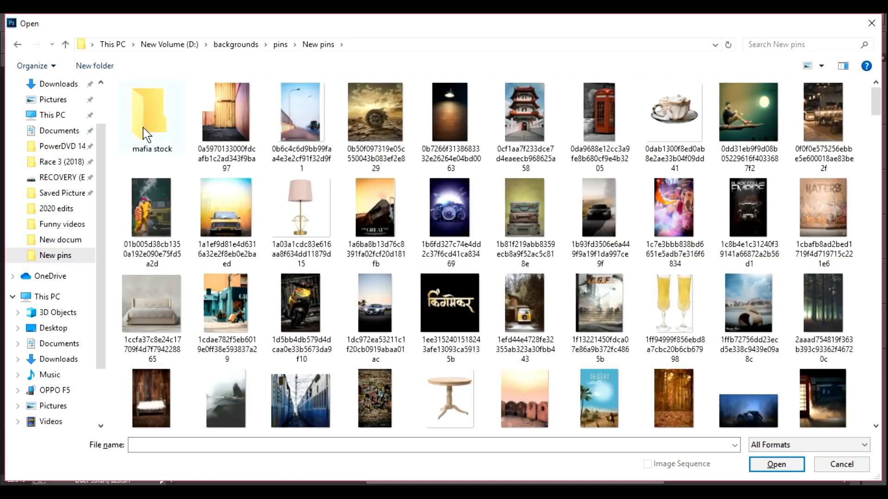
double_click(144, 129)
left_click(425, 148)
left_click(218, 113, "ctrl")
left_click(701, 116, "ctrl")
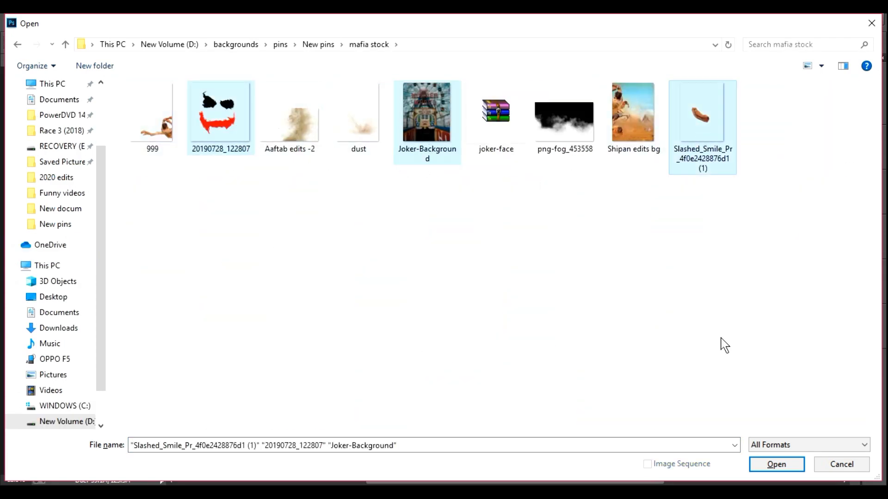
left_click(777, 464)
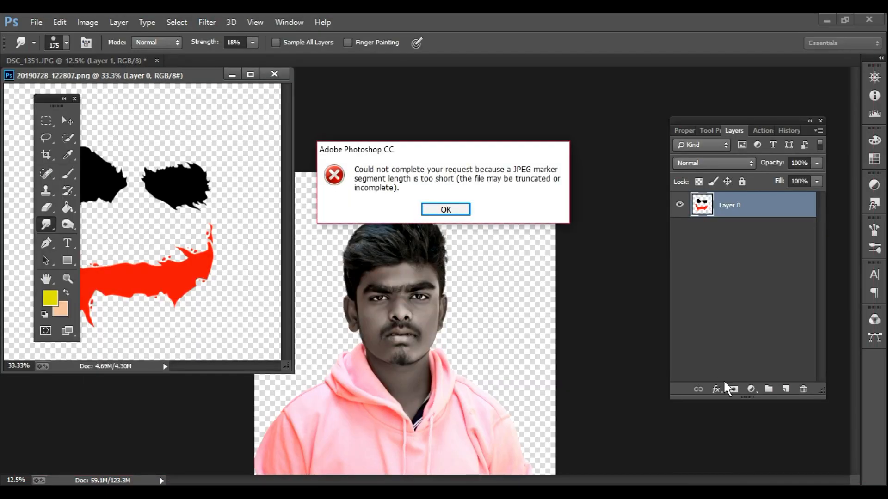
left_click(445, 213)
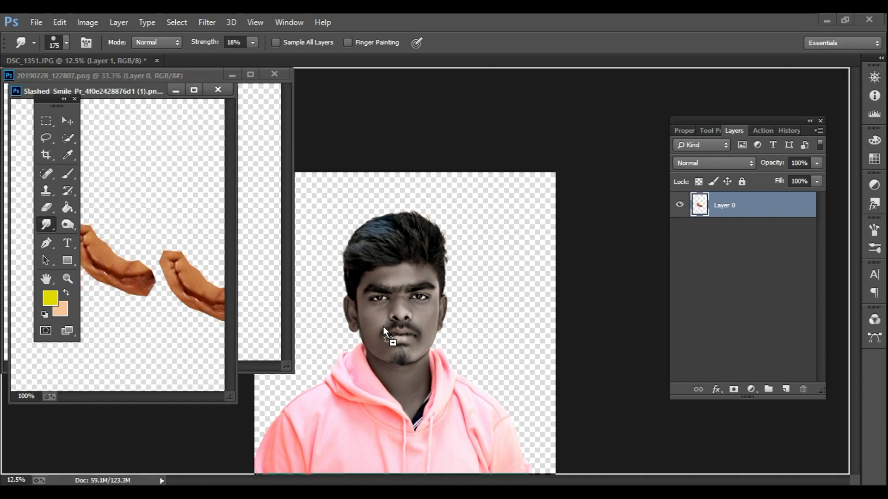
Place the slashed-smile piece in the portrait and scale it to about 216% width and 184% height at the image-left mouth corner
left_click(178, 91)
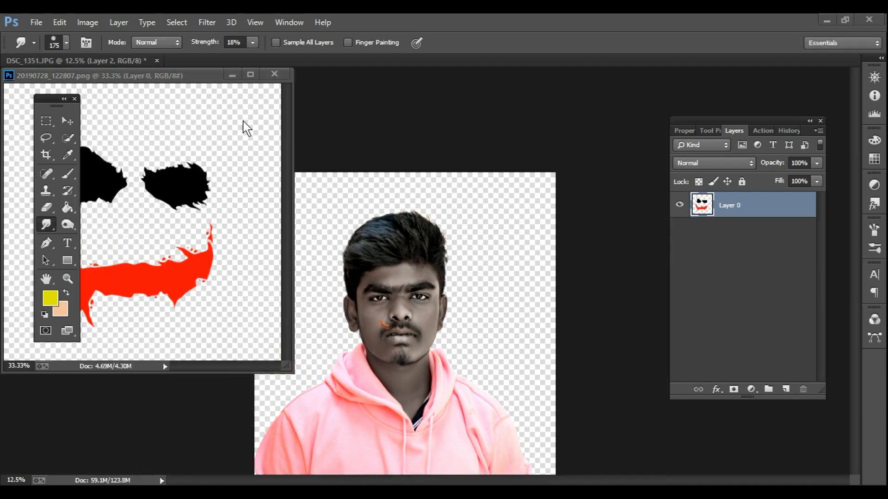
left_click(232, 75)
left_click(380, 334, "ctrl")
left_click(381, 333, "ctrl")
left_click(380, 333, "ctrl")
left_click(381, 335, "ctrl")
left_click(380, 336, "ctrl")
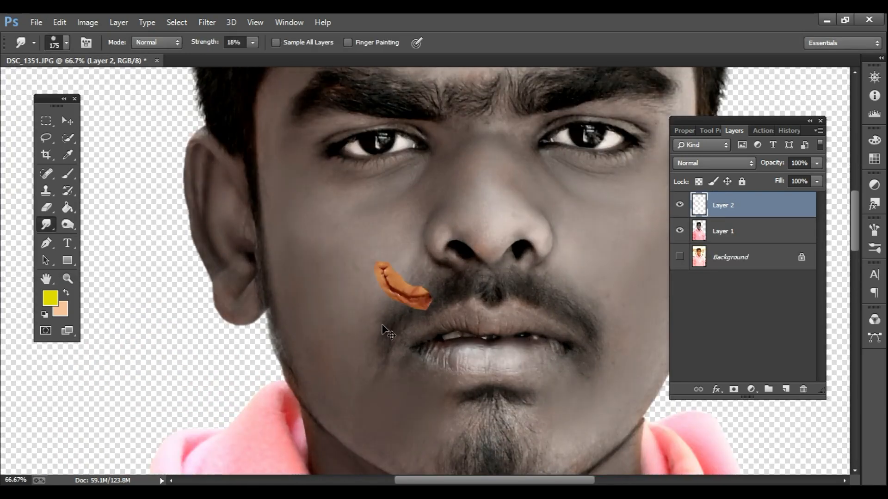
key("ctrl+t")
left_click_drag(431, 311, 395, 347)
key("r")
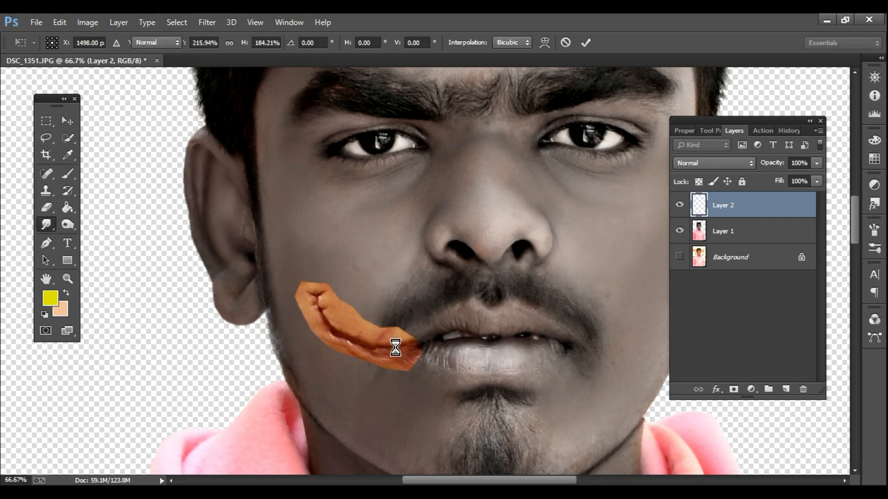
Try erasing the slashed-smile piece down to a thin line with the 45 px Eraser, and undo the strokes
key("e")
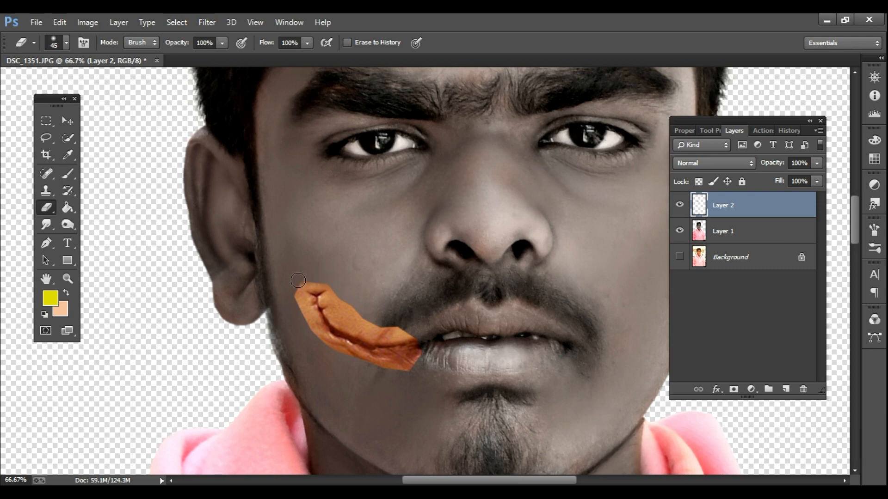
mouse_move(336, 308)
left_mouse_down()
mouse_move(383, 331)
mouse_move(417, 326)
left_mouse_up()
left_click_drag(299, 290, 311, 328)
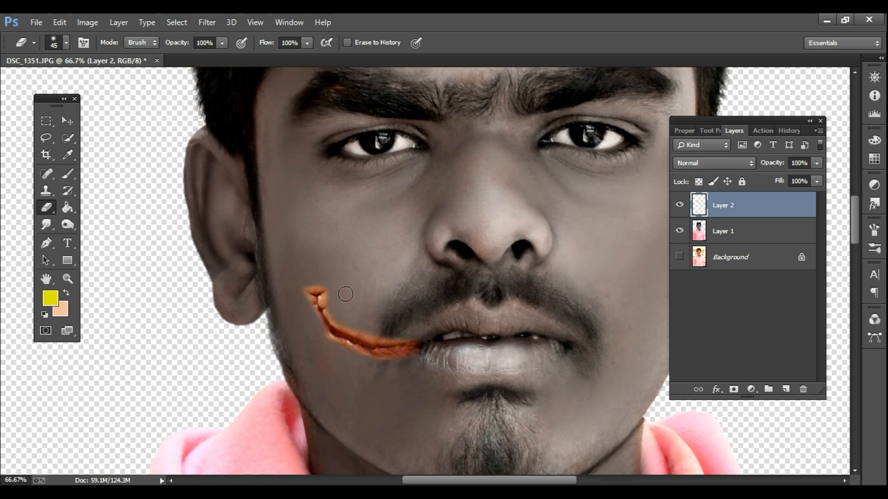
key("ctrl+alt+z")
key("ctrl+alt+z")
key("ctrl+alt+z")
Erase the hard outer edges of the slashed-smile piece so it blends into the cheek
mouse_move(319, 277)
left_mouse_down()
mouse_move(295, 305)
mouse_move(289, 290)
mouse_move(316, 345)
left_mouse_up()
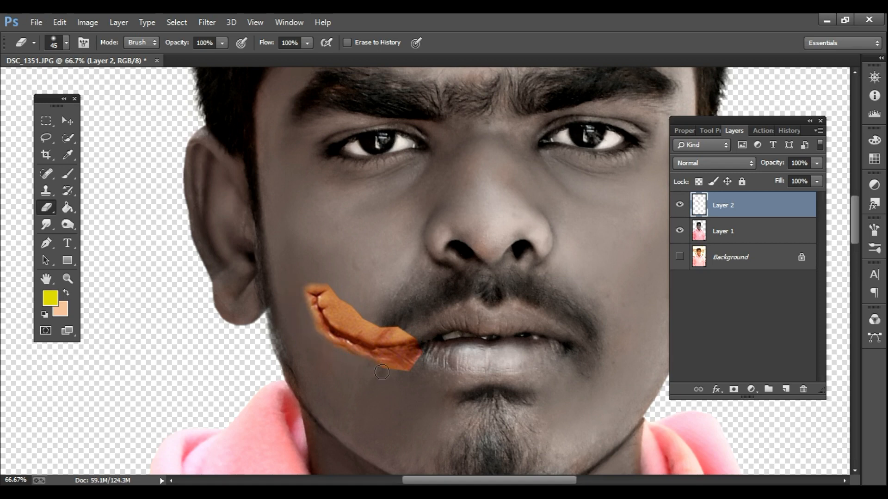
left_click_drag(382, 372, 419, 368)
mouse_move(312, 277)
left_mouse_down()
mouse_move(337, 303)
mouse_move(406, 335)
mouse_move(335, 303)
left_mouse_up()
Duplicate the slashed-smile piece to the other cheek and flip it horizontally at the opposite mouth corner
left_click_drag(289, 323, 576, 312)
key("ctrl+t")
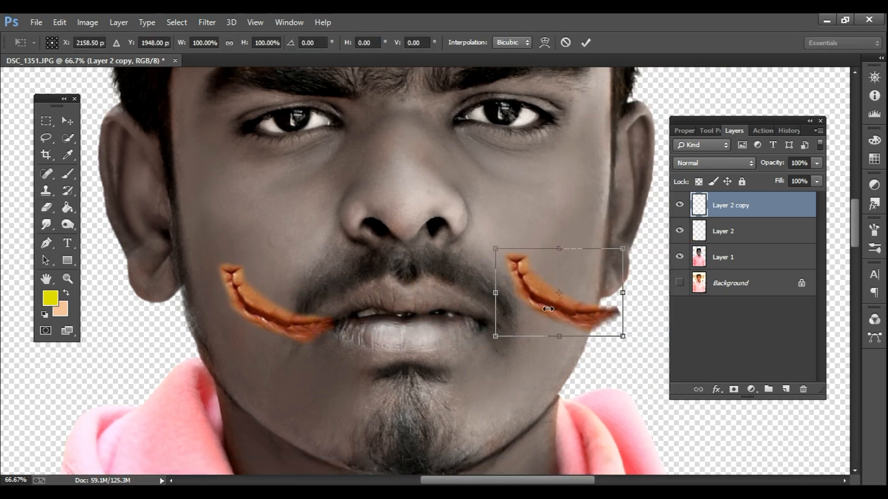
left_click_drag(624, 292, 399, 293)
left_click_drag(557, 296, 567, 340)
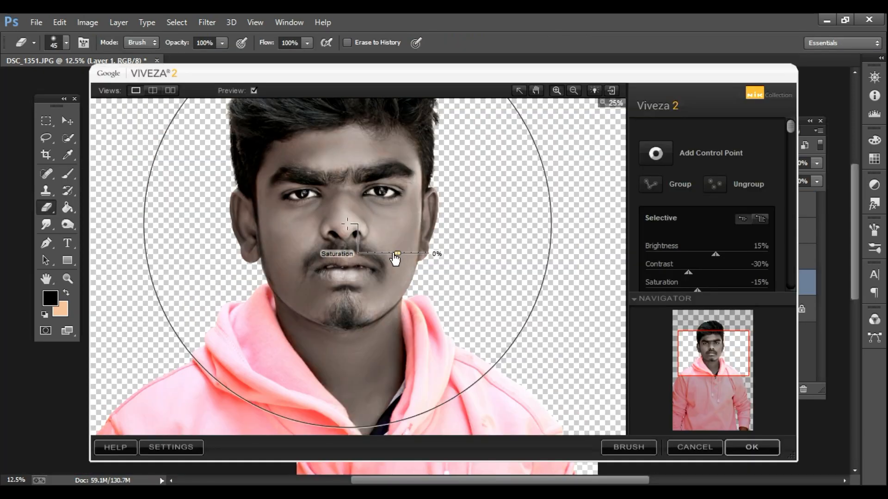
Set the Viveza 2 face control point to Saturation -39% and Structure -90%, and merge the filtered layer into Layer 1
left_click_drag(395, 260, 387, 260)
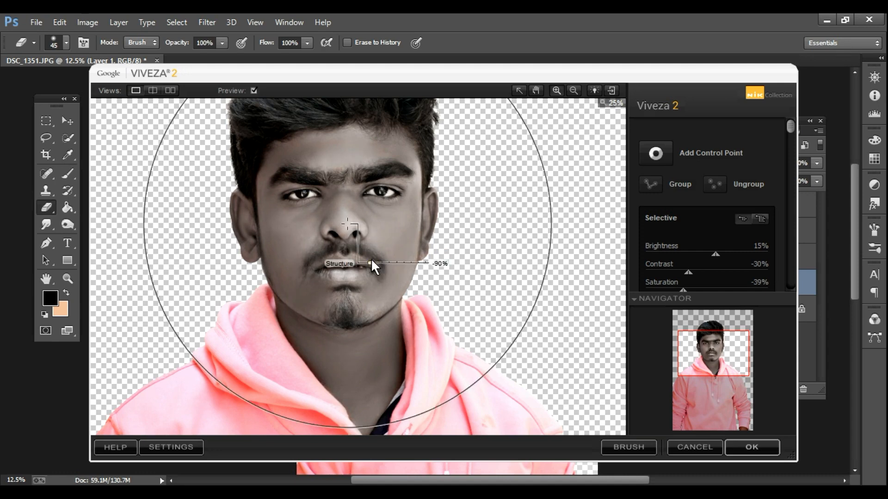
mouse_move(388, 253)
left_mouse_down()
mouse_move(381, 254)
mouse_move(406, 240)
mouse_move(377, 244)
left_mouse_up()
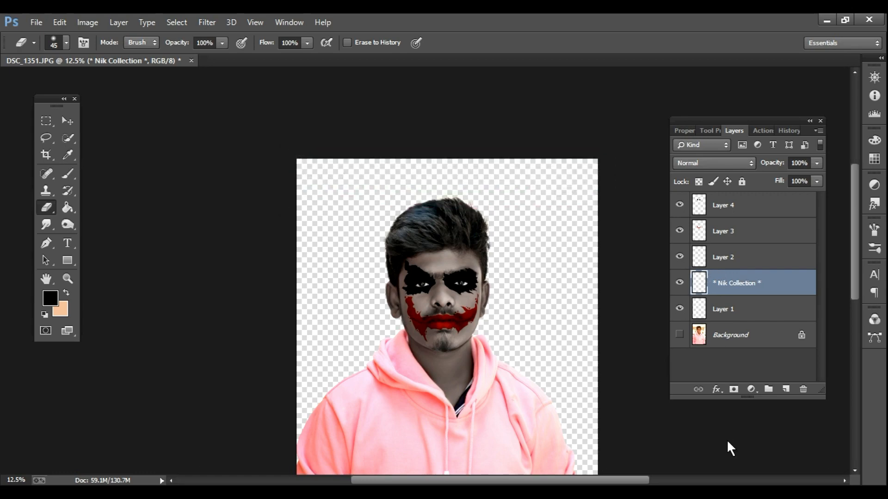
right_click(738, 292)
left_click(523, 385)
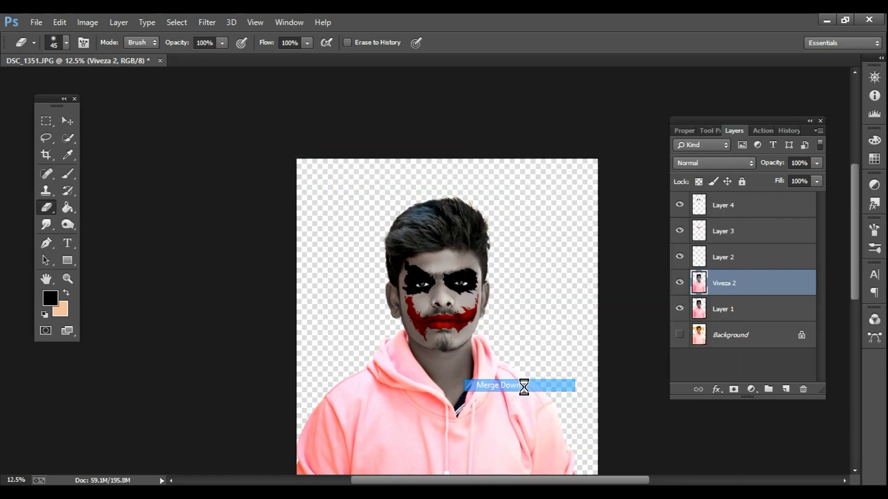
Create a new layer above Layer 1 and set the foreground color to green #2fc800
key("z")
left_click(439, 246)
key("e")
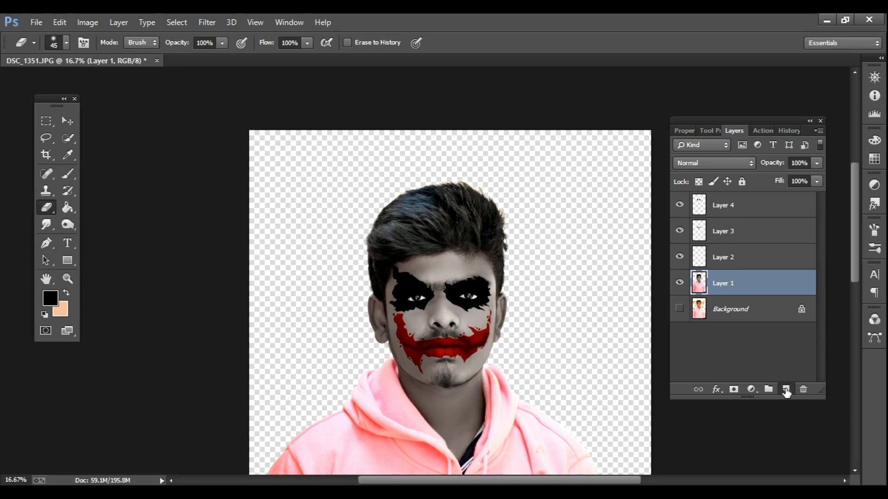
left_click(786, 392)
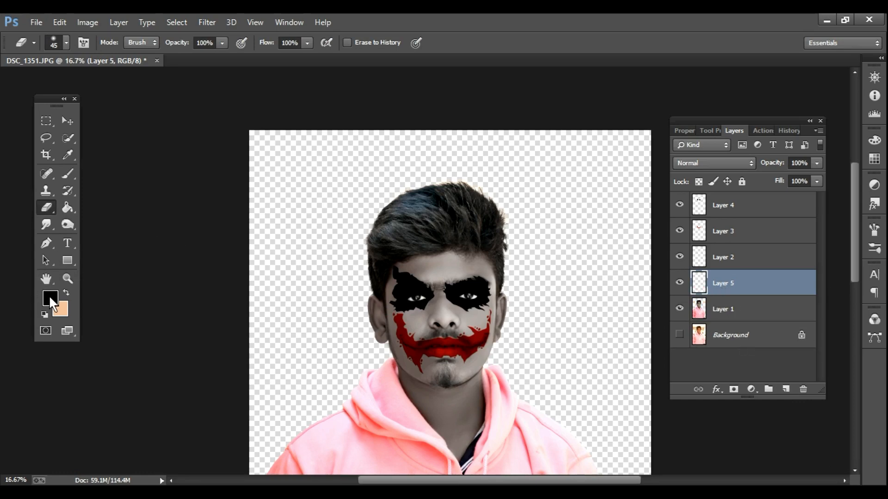
left_click(50, 297)
left_click(456, 247)
left_click_drag(418, 198, 443, 166)
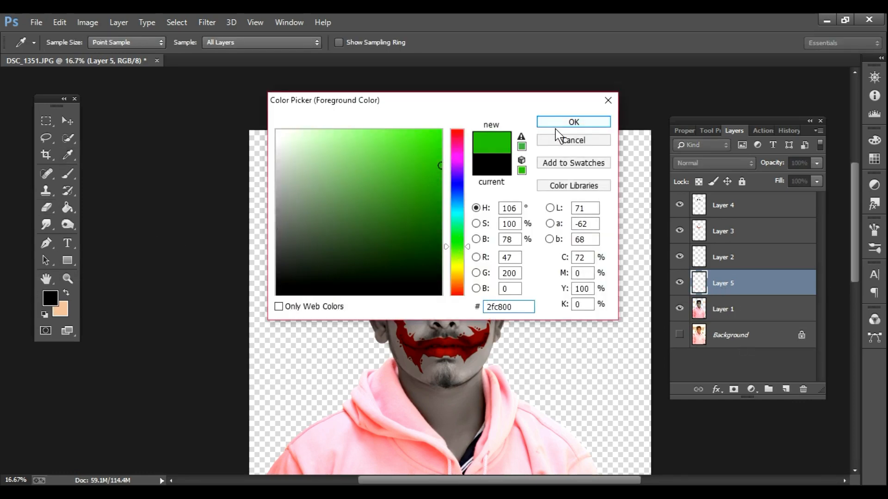
left_click(556, 124)
Choose the Brush tool and set the new layer's blending mode to Multiply
key("ctrl+space")
triple_click(436, 234)
left_click(68, 174)
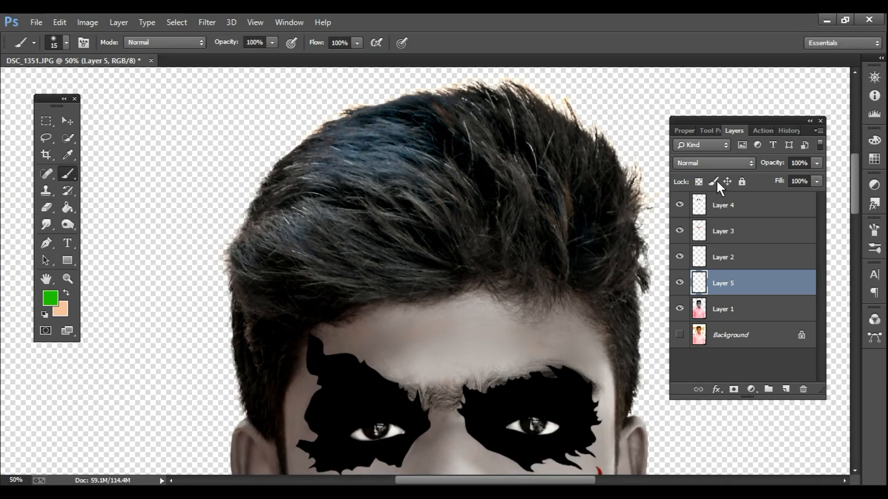
left_click(714, 163)
left_click(698, 211)
Paint green over the top and image-left side of the hair with a 90 px brush
key("bracketright")
key("bracketright")
key("bracketright")
key("bracketright")
key("bracketright")
key("bracketright")
key("bracketright")
mouse_move(498, 223)
left_mouse_down()
mouse_move(553, 208)
mouse_move(539, 259)
mouse_move(539, 294)
left_mouse_up()
mouse_move(474, 271)
left_mouse_down()
mouse_move(350, 295)
mouse_move(302, 325)
mouse_move(286, 353)
left_mouse_up()
mouse_move(319, 282)
left_mouse_down()
mouse_move(455, 246)
mouse_move(498, 217)
mouse_move(576, 212)
mouse_move(575, 263)
mouse_move(596, 284)
mouse_move(618, 244)
mouse_move(621, 274)
mouse_move(625, 228)
mouse_move(603, 182)
mouse_move(565, 167)
mouse_move(557, 187)
mouse_move(599, 238)
mouse_move(558, 124)
mouse_move(441, 104)
mouse_move(455, 107)
mouse_move(386, 119)
mouse_move(354, 139)
mouse_move(353, 126)
mouse_move(271, 204)
mouse_move(322, 249)
mouse_move(424, 249)
mouse_move(523, 166)
mouse_move(474, 138)
mouse_move(403, 145)
mouse_move(302, 197)
mouse_move(385, 203)
mouse_move(417, 220)
mouse_move(478, 198)
mouse_move(443, 187)
mouse_move(544, 139)
mouse_move(440, 170)
mouse_move(399, 166)
mouse_move(437, 164)
mouse_move(363, 212)
left_mouse_up()
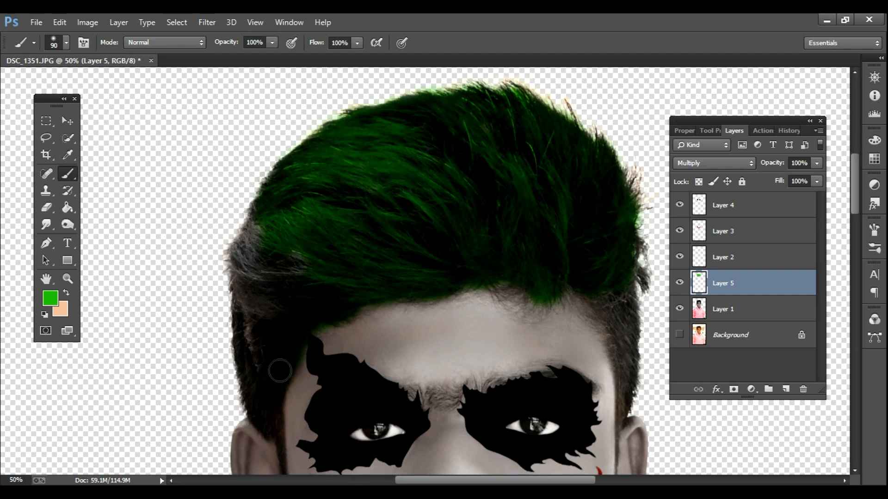
mouse_move(296, 273)
left_mouse_down()
mouse_move(255, 281)
mouse_move(253, 256)
mouse_move(273, 196)
mouse_move(245, 257)
mouse_move(249, 363)
mouse_move(282, 295)
mouse_move(267, 332)
mouse_move(278, 317)
mouse_move(267, 283)
mouse_move(275, 260)
mouse_move(282, 327)
left_mouse_up()
Paint the image-left sideburn green with a 45 px brush and undo the last stroke
key("bracketleft")
key("bracketleft")
scroll(278, 287, "down", 4)
key("bracketleft")
key("bracketleft")
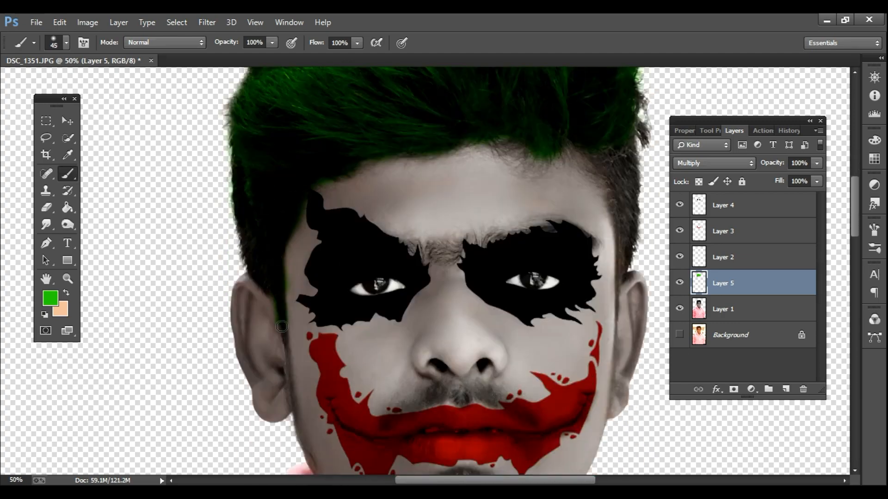
key("ctrl+z")
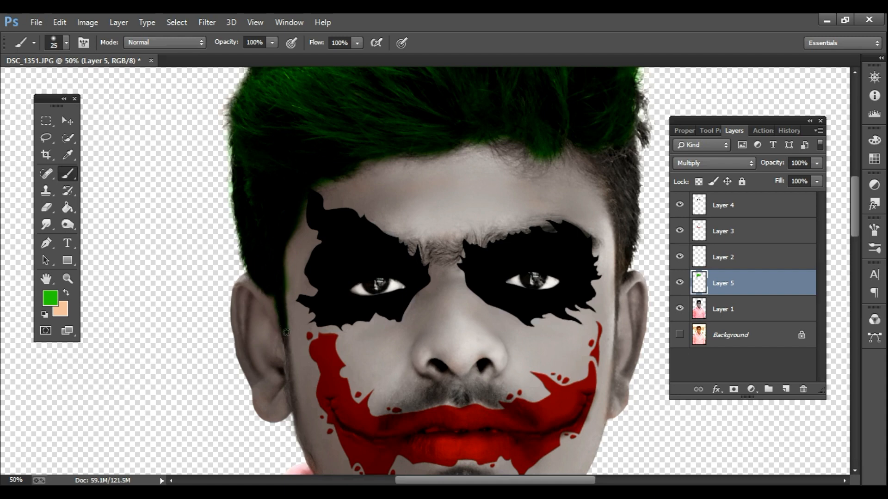
Paint the remaining image-right side and upper edge of the hair green with a 40 px brush
left_click_drag(461, 257, 304, 320)
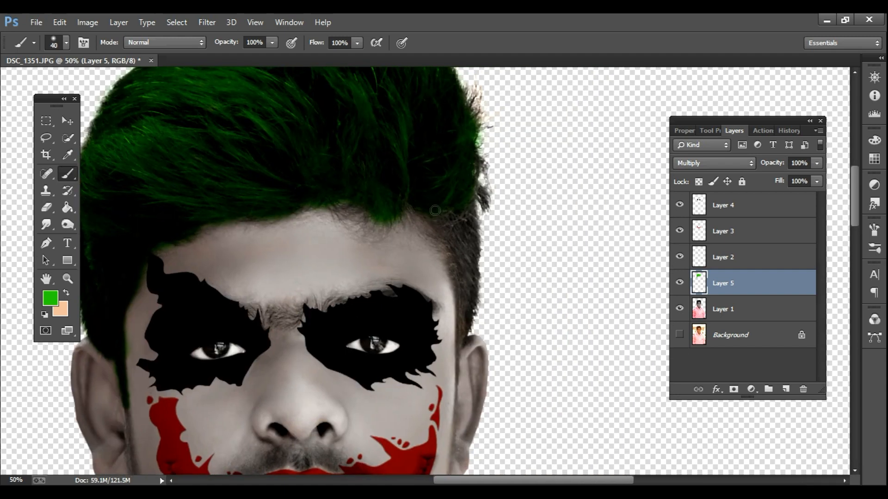
mouse_move(435, 210)
left_mouse_down()
mouse_move(464, 337)
mouse_move(471, 201)
mouse_move(478, 194)
mouse_move(483, 205)
mouse_move(473, 165)
mouse_move(486, 162)
mouse_move(479, 182)
mouse_move(478, 165)
left_mouse_up()
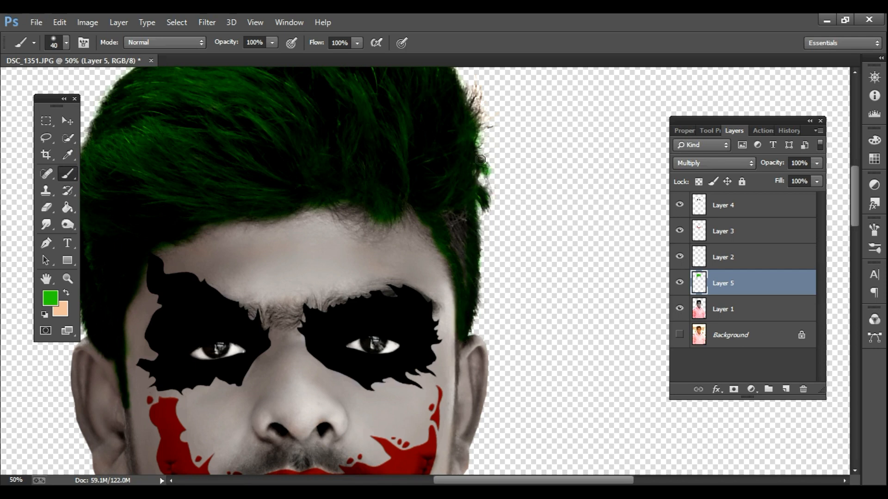
mouse_move(464, 220)
left_mouse_down()
mouse_move(462, 276)
mouse_move(411, 202)
left_mouse_up()
left_click_drag(333, 188, 428, 308)
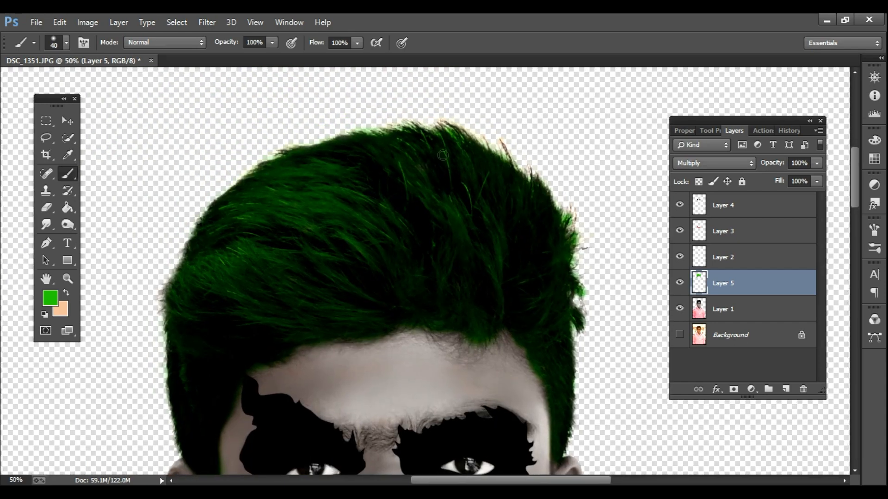
mouse_move(455, 137)
left_mouse_down()
mouse_move(414, 134)
mouse_move(408, 142)
left_mouse_up()
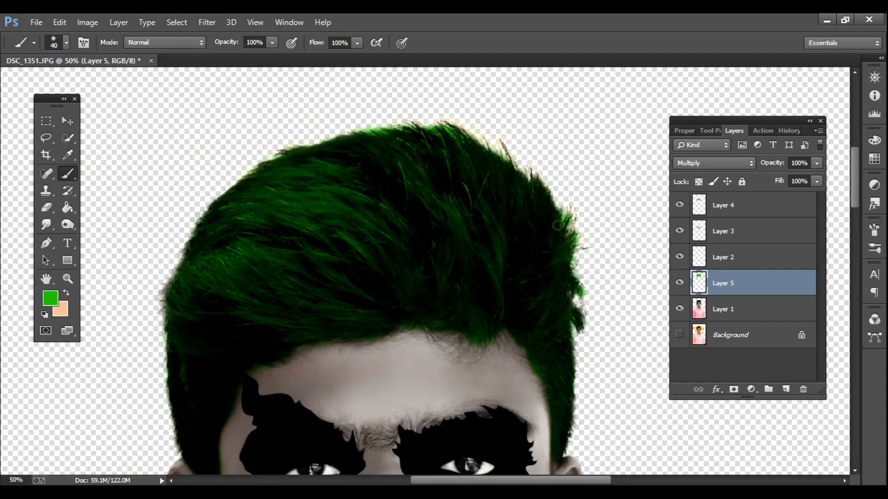
Paint the thin image-right sideburn in front of the ear green with a 15 px brush
left_click_drag(470, 189, 448, 63)
left_click_drag(461, 355, 443, 235)
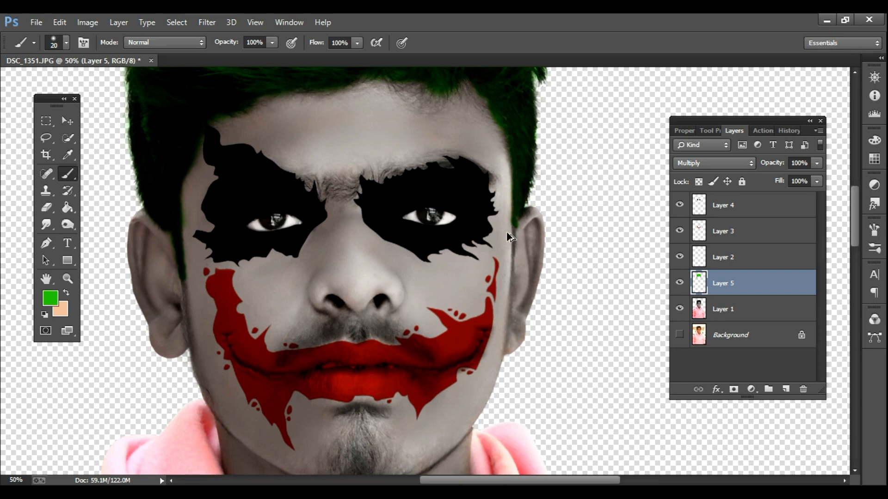
key("z")
left_click(515, 227)
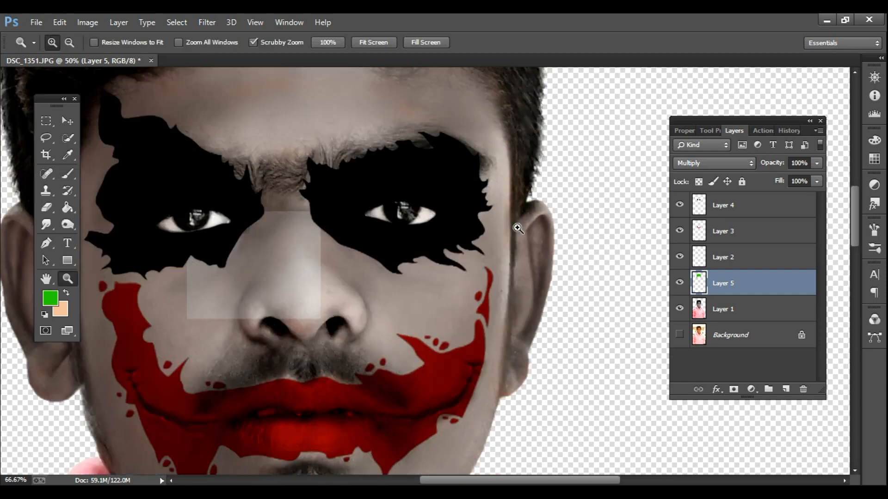
left_click(522, 239)
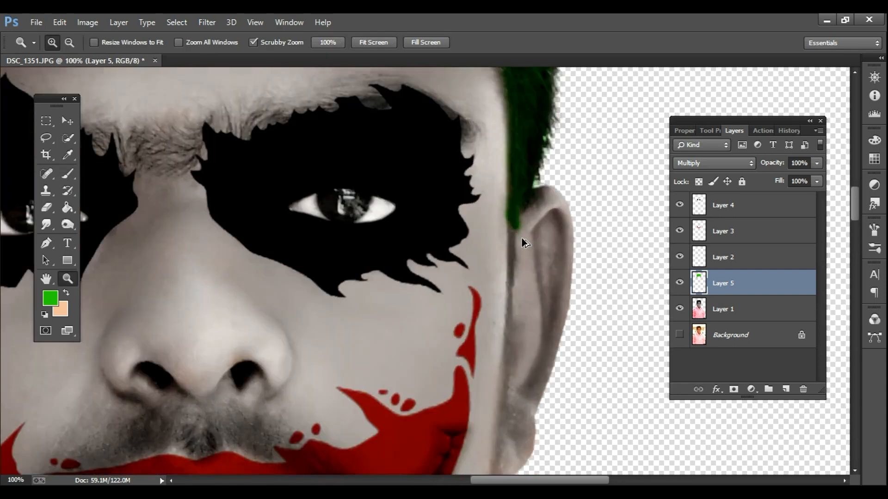
left_click(70, 175)
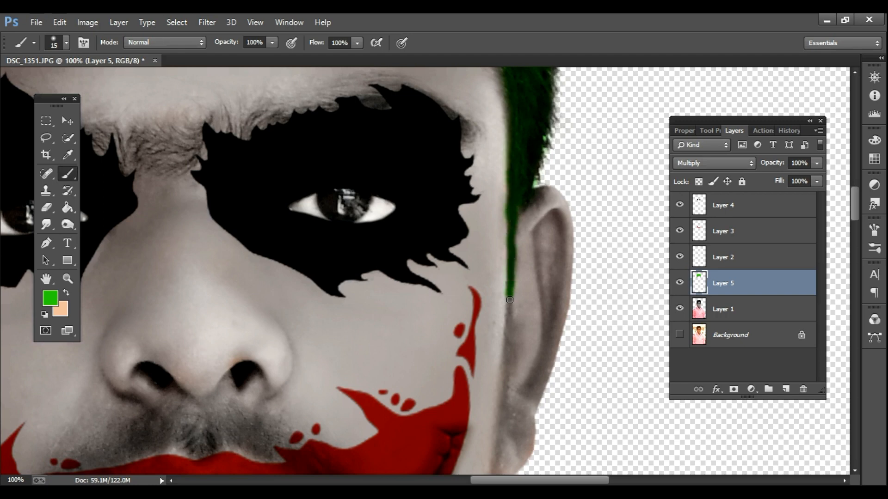
Extend the green down the image-left sideburn with the 15 px brush and return to an overall view of the portrait
left_click_drag(335, 257, 491, 294)
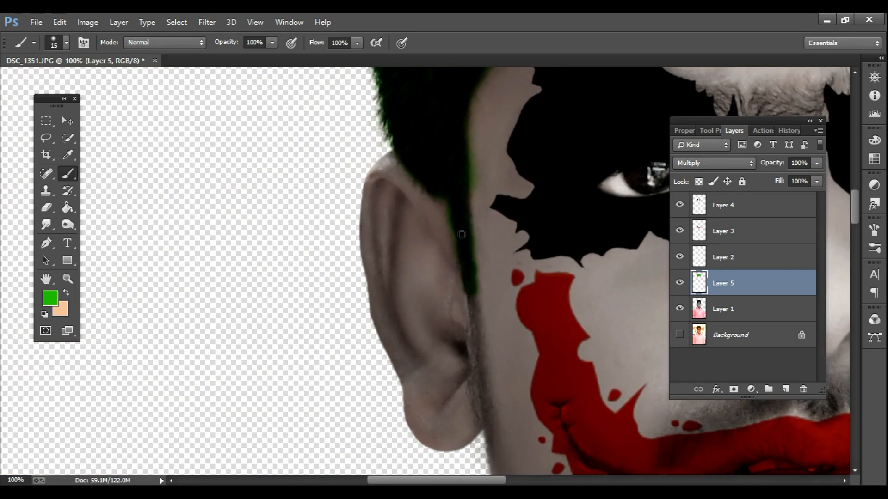
left_click_drag(451, 221, 474, 309)
left_click(473, 307, "alt")
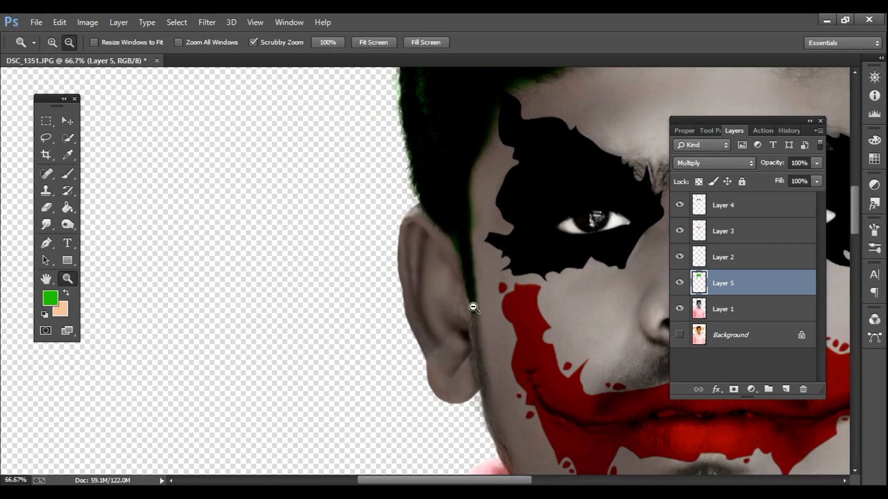
left_click(473, 307, "alt")
left_click(473, 307, "alt")
left_click(473, 307, "alt")
left_click(473, 307, "alt")
left_click_drag(520, 330, 501, 217)
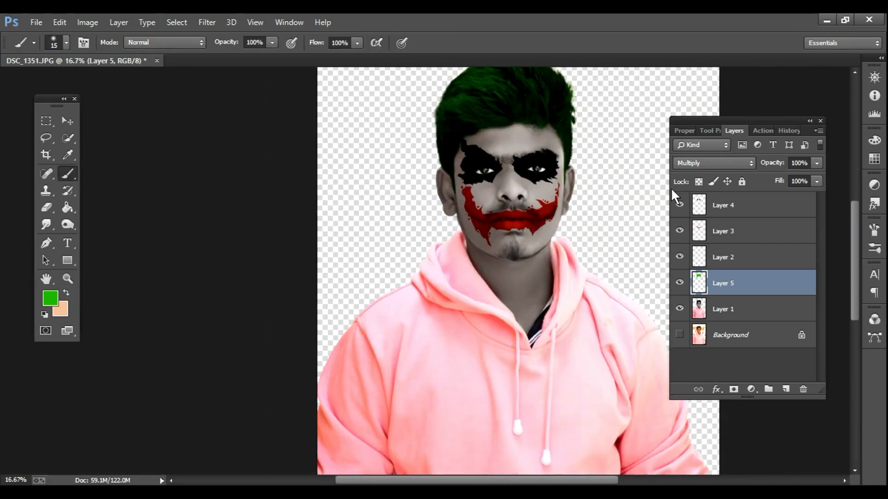
left_click(543, 232, "alt")
Try to open a stock image file for the composition
key("ctrl+o")
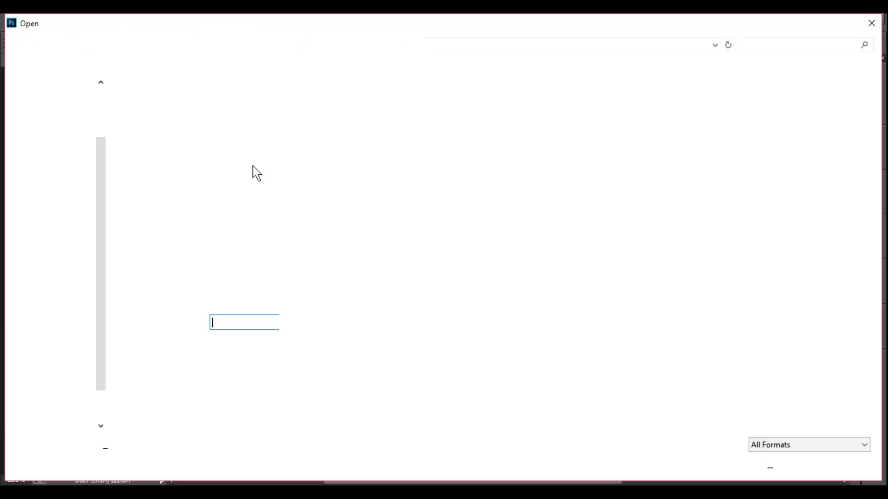
left_click(424, 109)
left_click(775, 464)
left_click(438, 212)
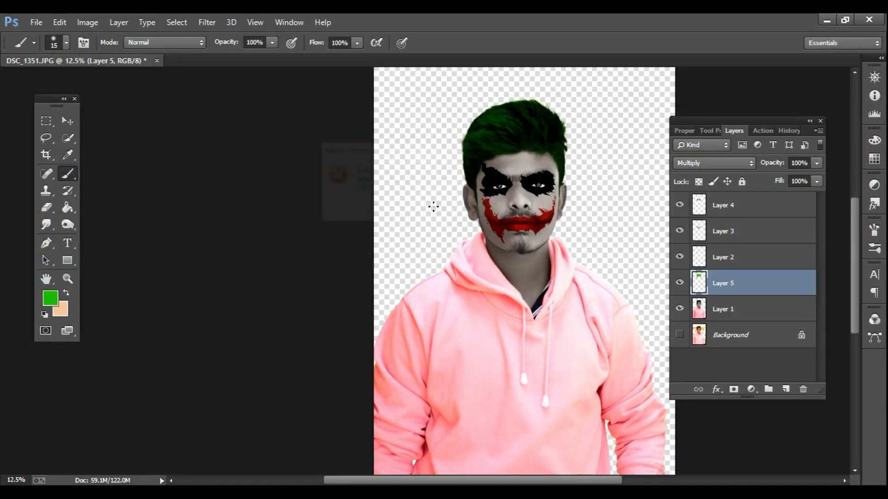
Open the Wonder Wheel amusement park photo, copy it into the portrait document as a new layer, and close its source
key("ctrl+o")
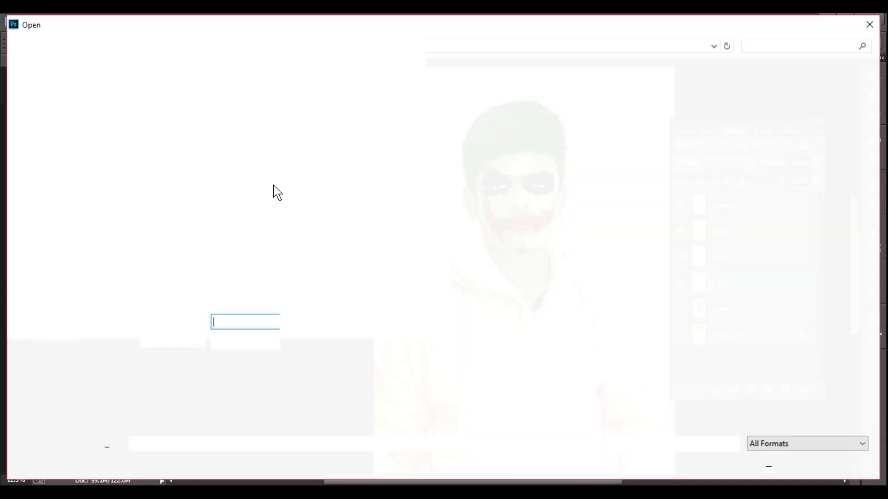
left_click(386, 139)
left_click(781, 465)
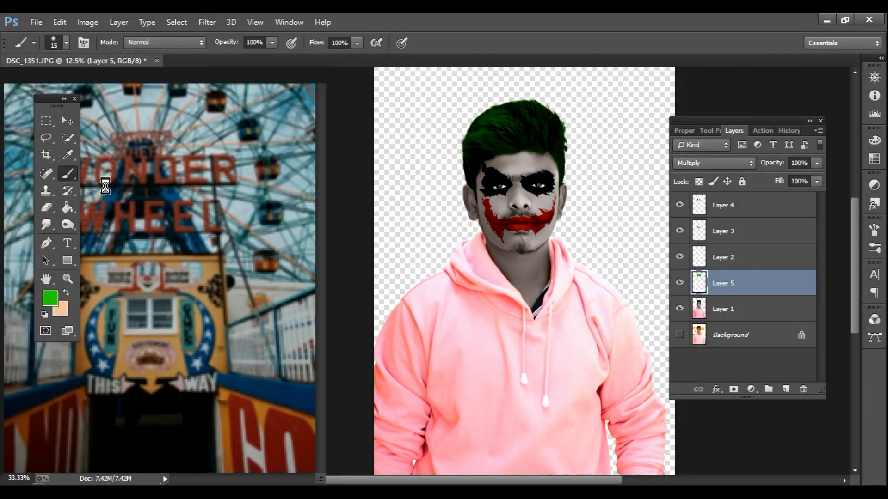
left_click_drag(184, 236, 447, 205)
left_click(267, 75)
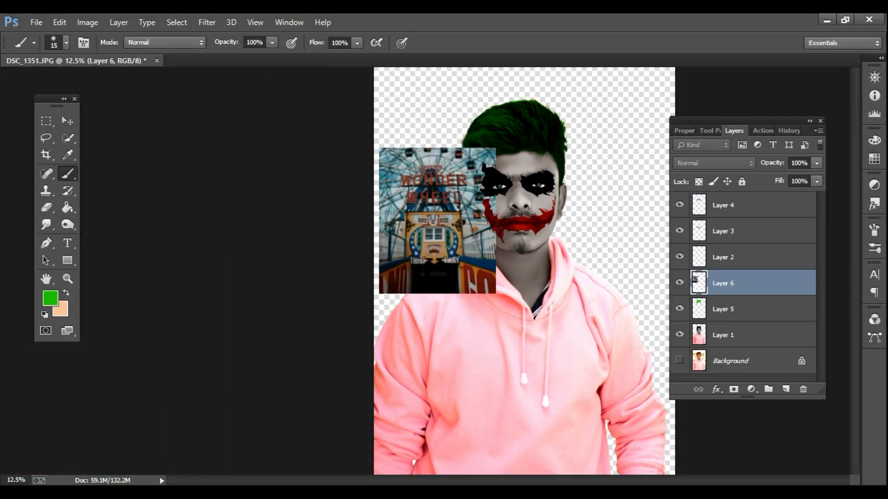
Scale the Wonder Wheel layer to about 313% width and 332% height to cover the canvas, and place it directly below Layer 1
left_click_drag(532, 284, 368, 289)
key("z")
left_click(368, 290, "alt")
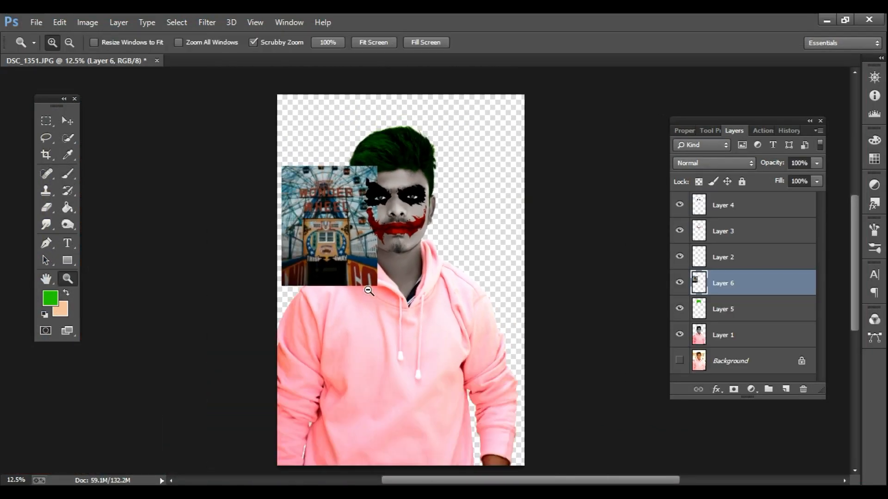
key("ctrl+t")
left_click_drag(328, 178, 325, 121)
left_click_drag(406, 274, 569, 444)
left_click_drag(493, 399, 491, 393)
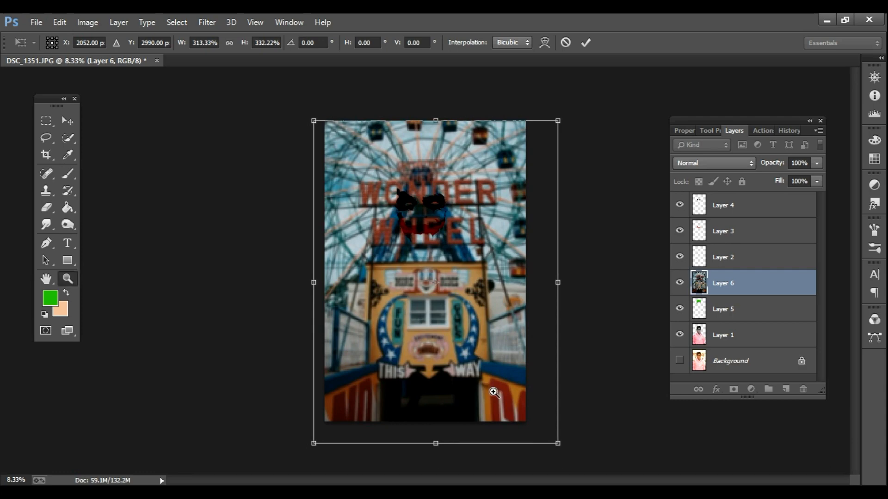
key("Return")
key("b")
left_click_drag(729, 286, 733, 345)
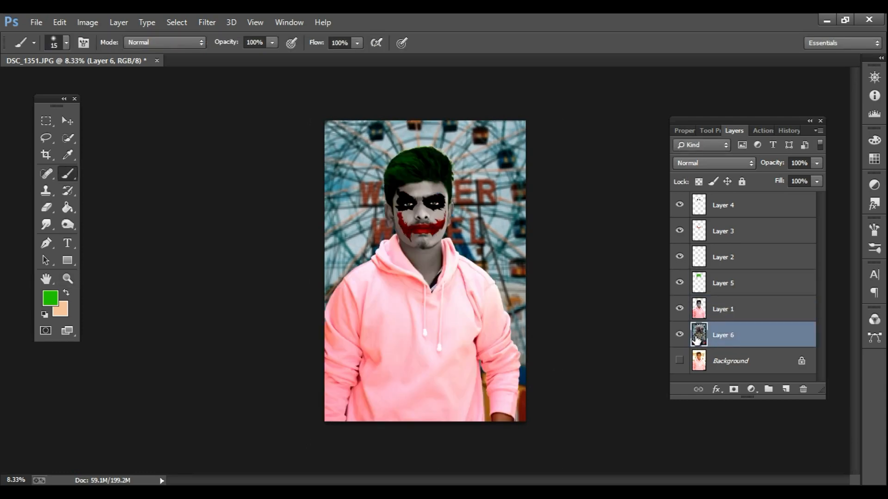
Apply Shadows/Highlights to the Wonder Wheel layer with shadows 35% and highlights 0%, and run Auto Tone on it
left_click(206, 22)
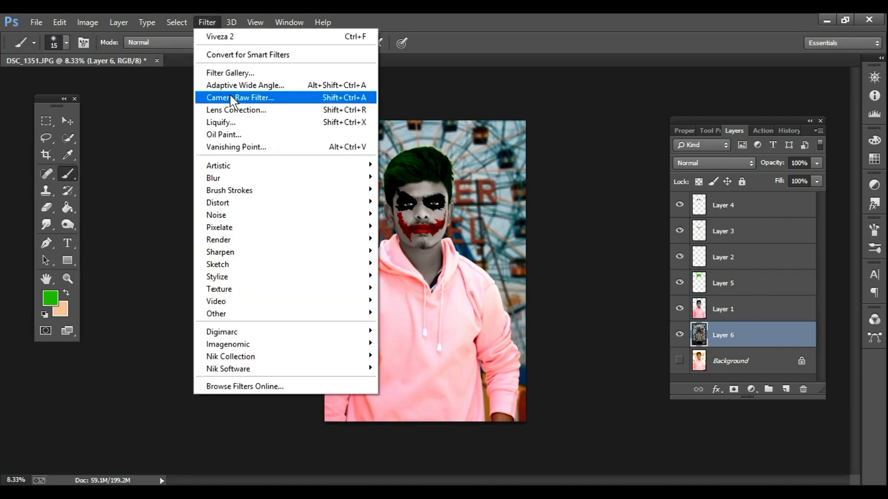
left_click(87, 22)
mouse_move(204, 55)
left_click(282, 273)
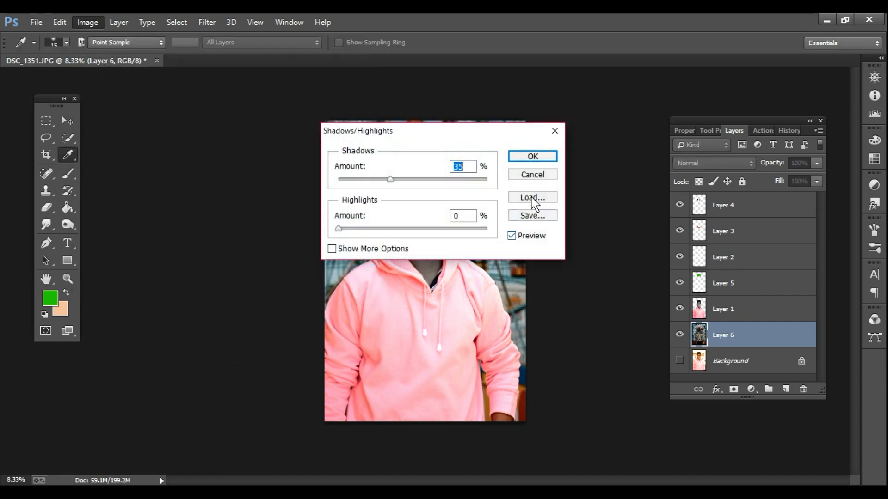
left_click(525, 154)
left_click(92, 23)
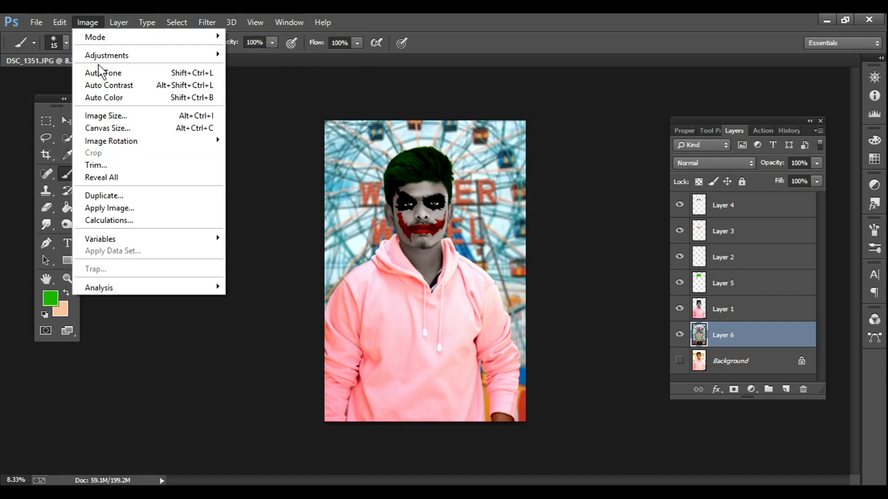
left_click(99, 73)
Apply the Camera Raw Filter to the Wonder Wheel layer with Clarity +52 and darker Blacks and shadow tones
left_click(207, 22)
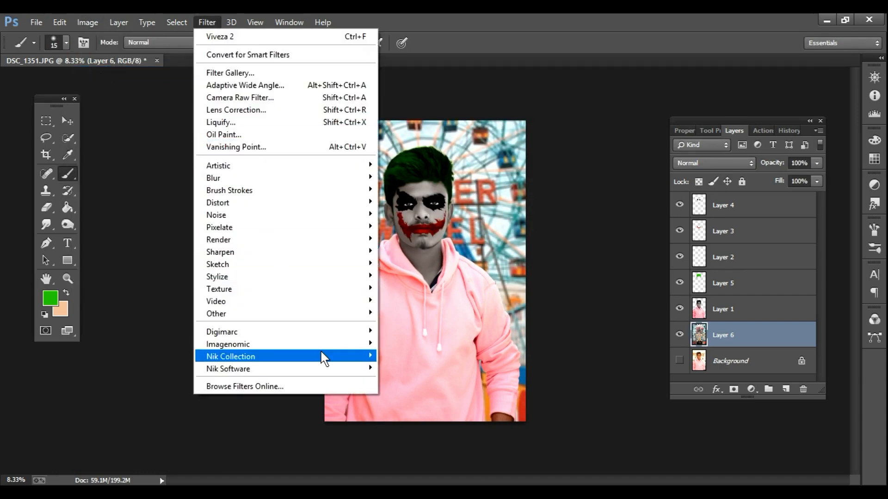
left_click(259, 110)
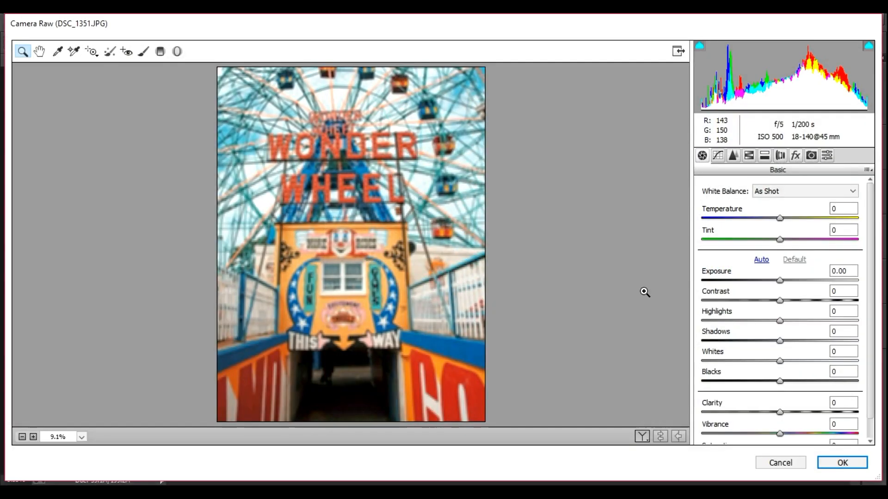
left_click_drag(780, 412, 821, 410)
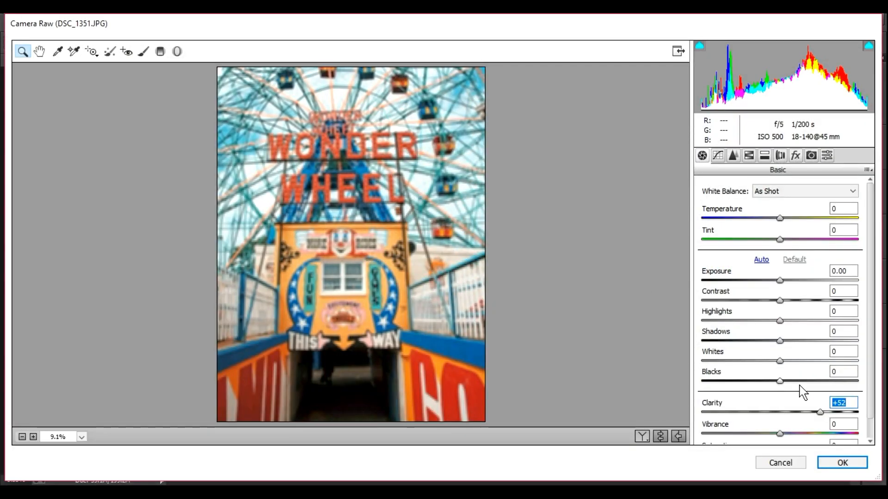
left_click_drag(779, 380, 728, 362)
left_click_drag(780, 341, 783, 280)
left_click(842, 463)
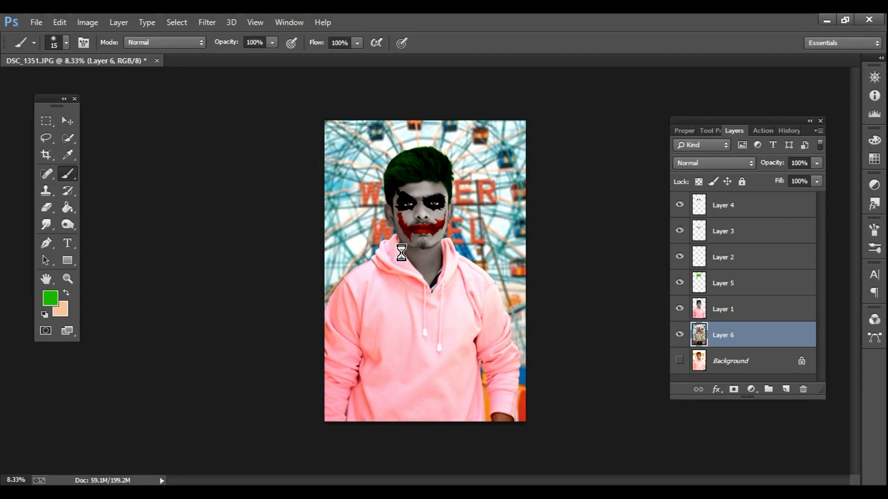
Apply the Camera Raw Filter to the Wonder Wheel layer a second time with Clarity raised again
left_click(207, 22)
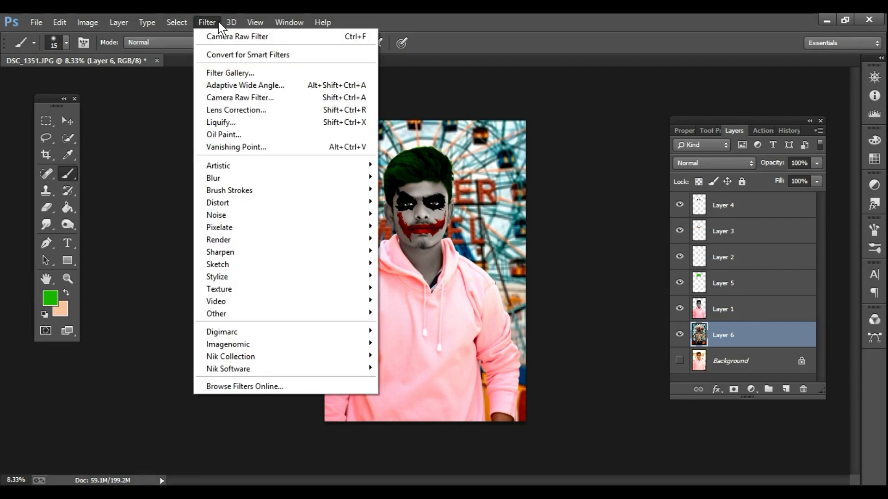
left_click(236, 98)
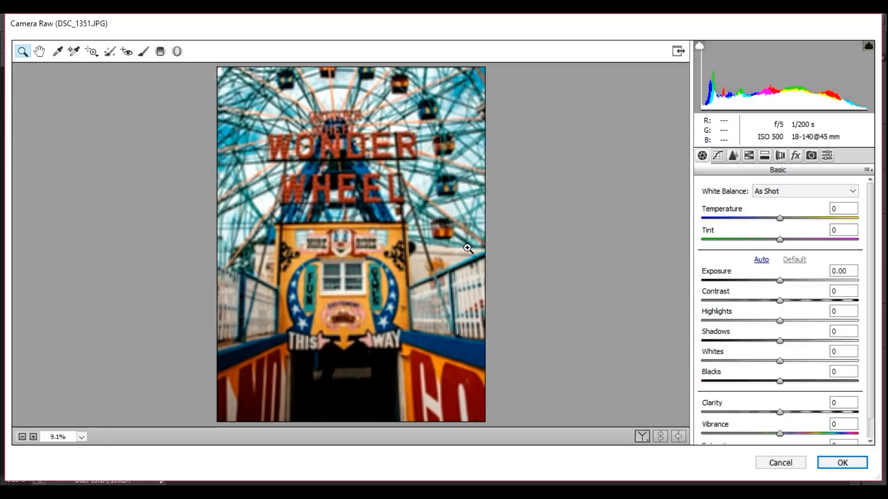
left_click_drag(781, 412, 814, 412)
left_click(840, 463)
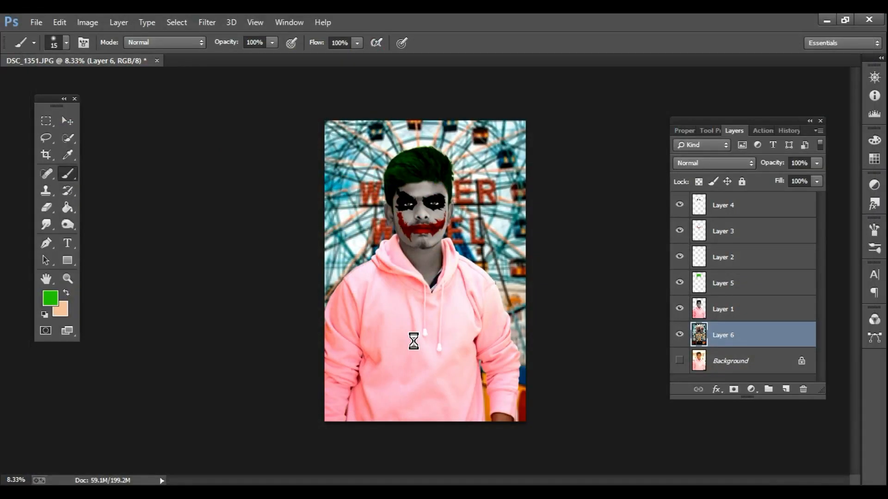
Blur the Wonder Wheel layer with a Gaussian Blur of 20.9 pixels radius
left_click(207, 22)
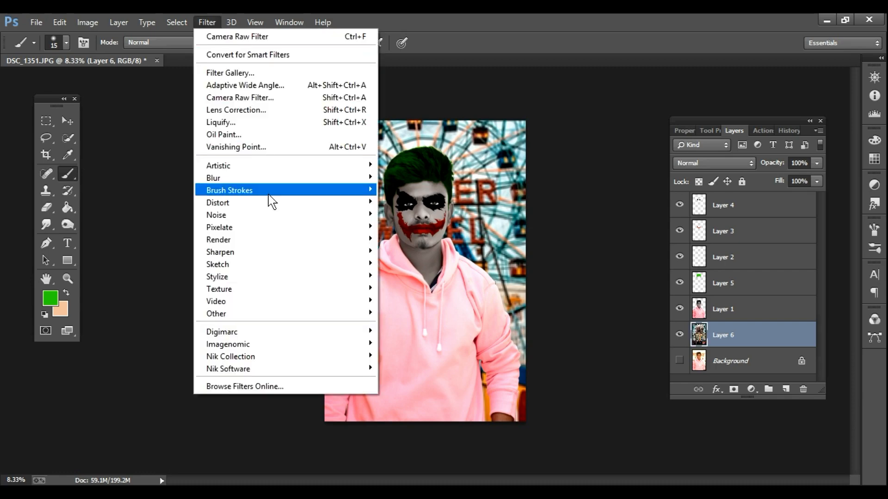
mouse_move(287, 178)
left_click(416, 269)
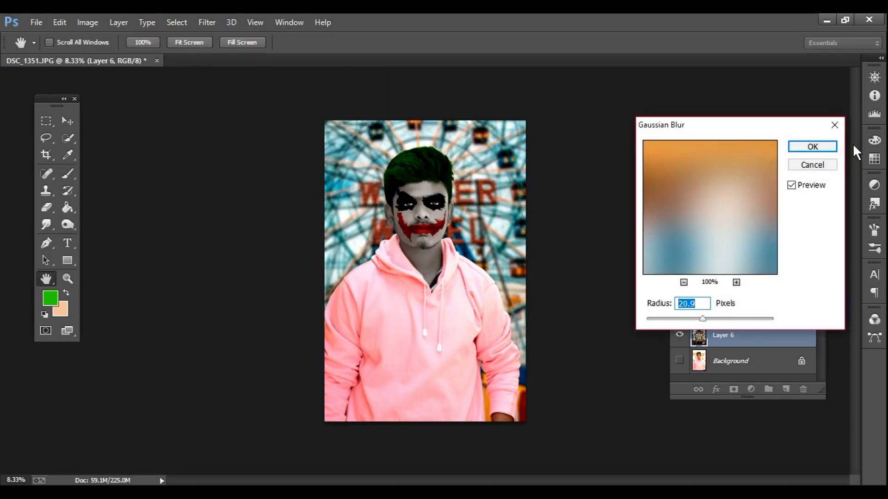
left_click(813, 147)
key("b")
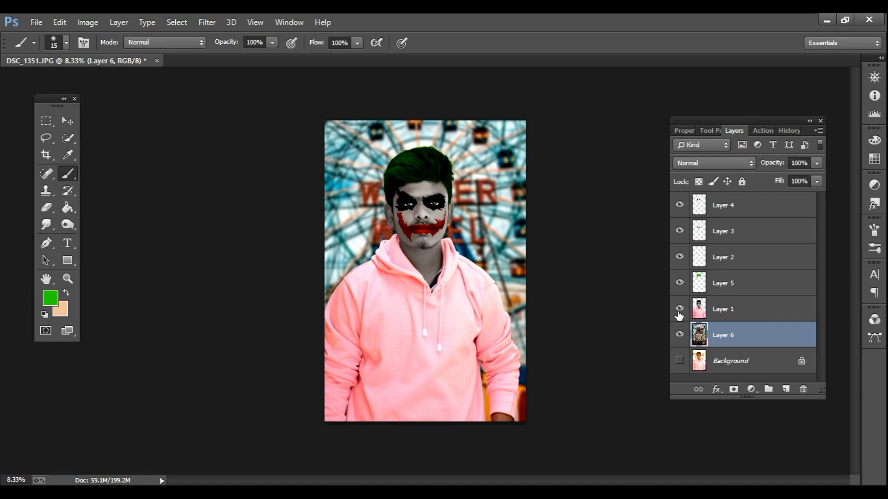
Open the Wonder Wheel layer in Color Efex Pro 4 with the Dark Contrasts filter active
right_click(720, 316)
left_click(498, 386)
left_click(207, 23)
mouse_move(241, 354)
left_click(422, 354)
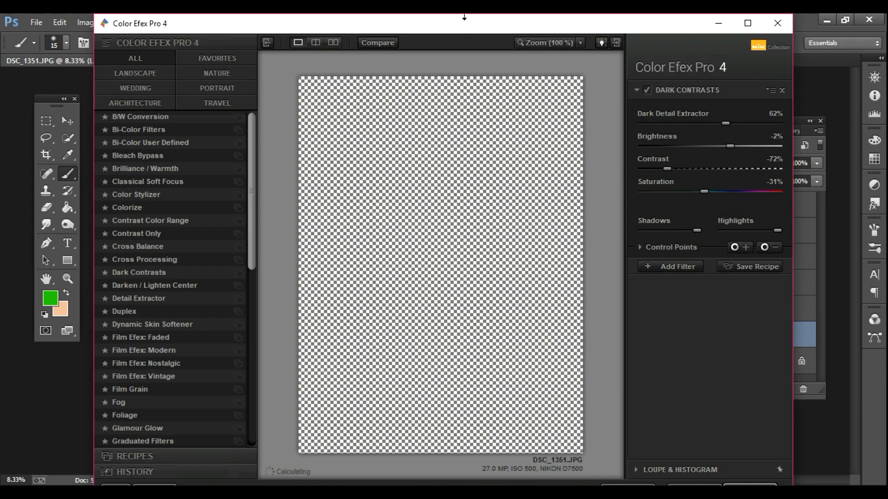
Add a Detail Extractor filter at 15% with 34% contrast and slightly reduced saturation, and apply the effects to the background
left_click(682, 268)
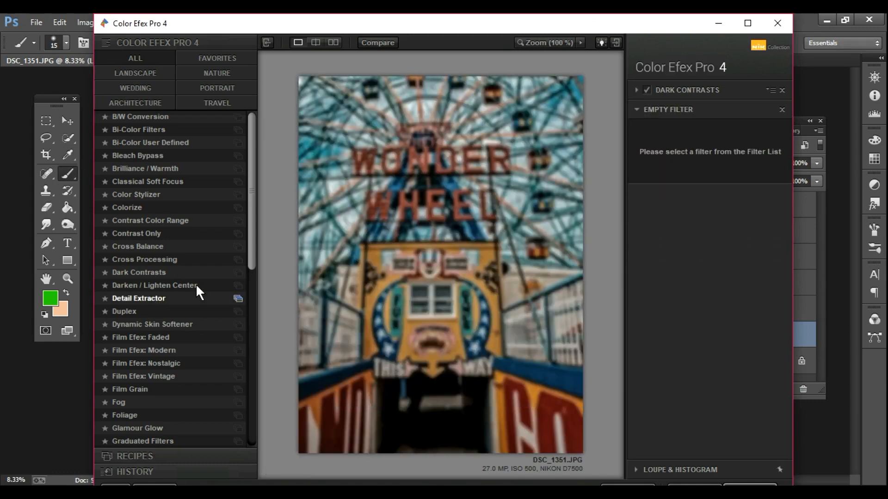
left_click(198, 297)
left_click(666, 143)
left_click(719, 165)
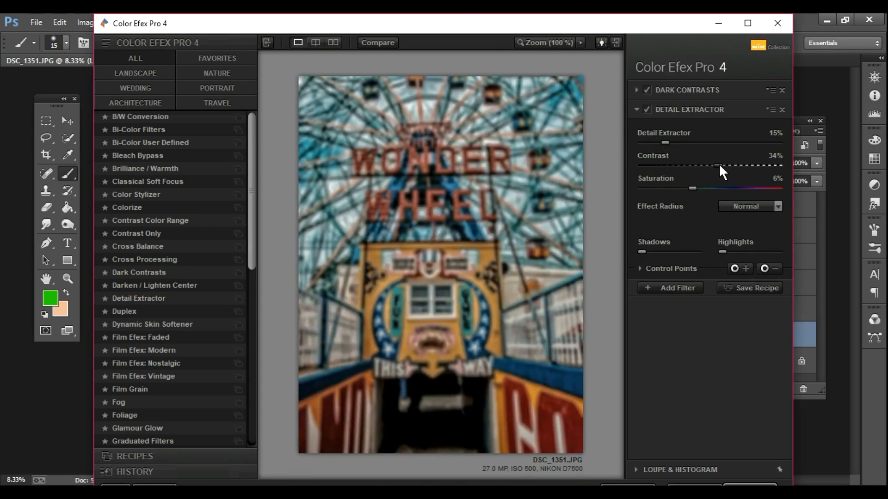
left_click(709, 188)
left_click(699, 188)
mouse_move(696, 186)
left_mouse_down()
mouse_move(662, 188)
mouse_move(709, 190)
mouse_move(685, 193)
left_mouse_up()
left_click(677, 288)
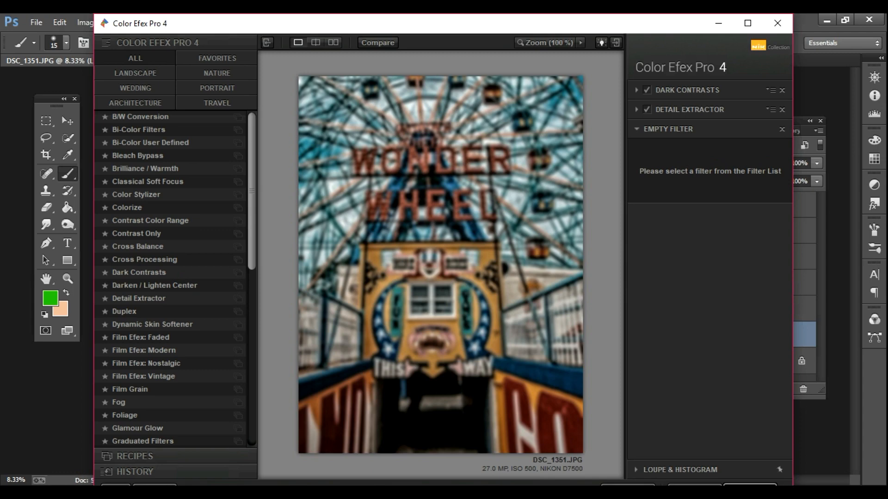
left_click(735, 485)
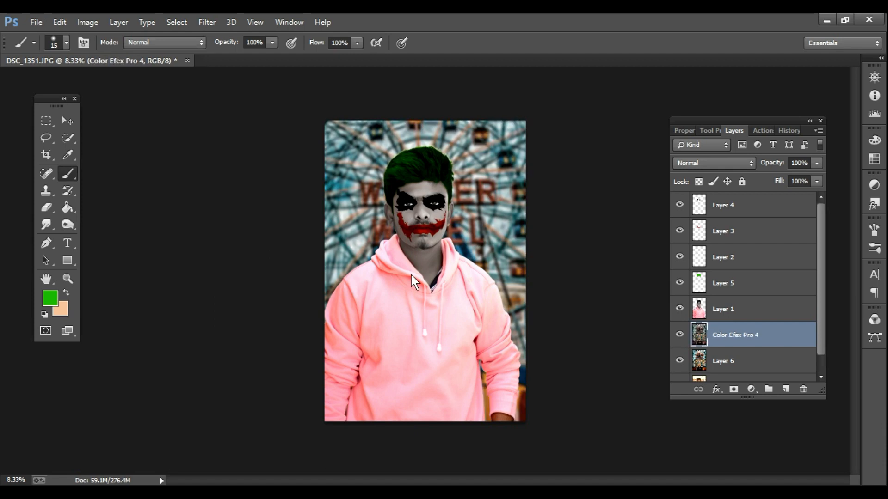
Apply Color Efex Pro 4 to Layer 1 with Dark Contrasts and Detail Extractor at 8%, contrast about 43% and saturation 47%
left_click(747, 316)
left_click(207, 22)
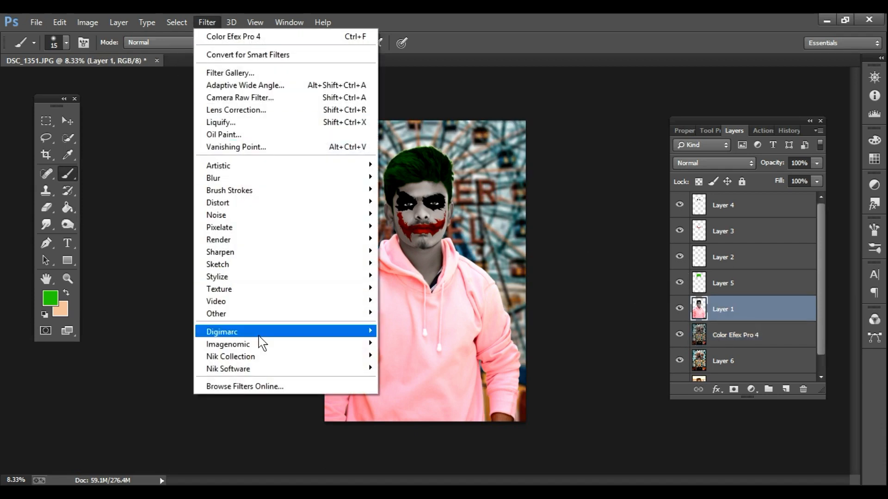
mouse_move(296, 360)
left_click(409, 357)
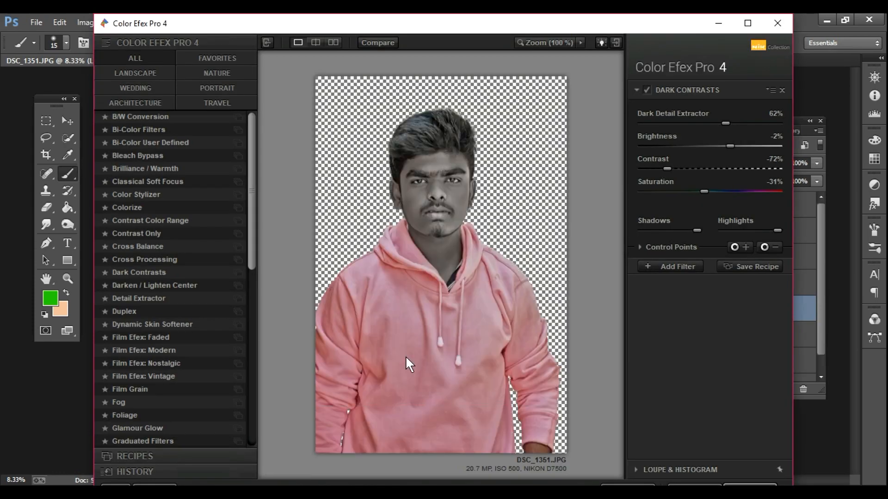
left_click(668, 268)
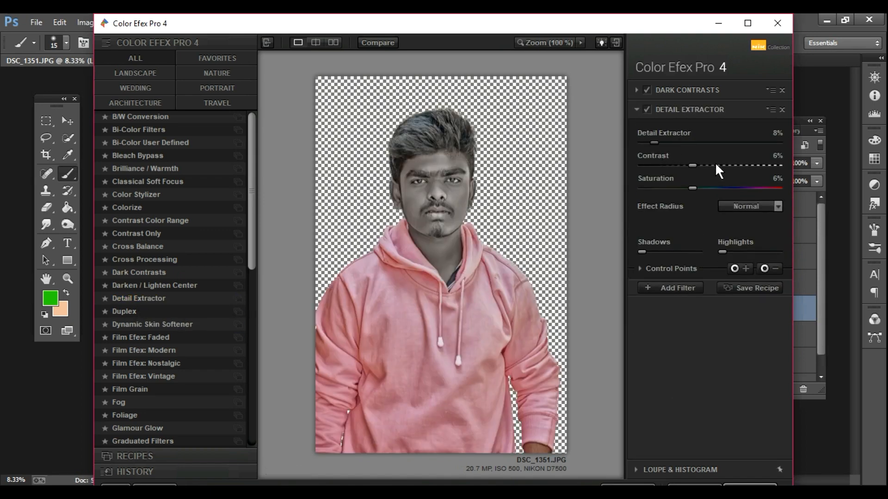
left_click_drag(691, 188, 734, 166)
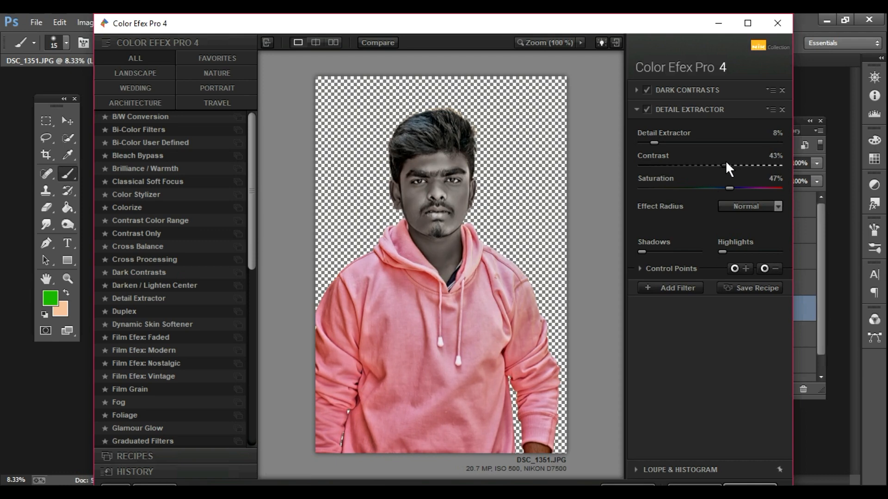
left_click(676, 287)
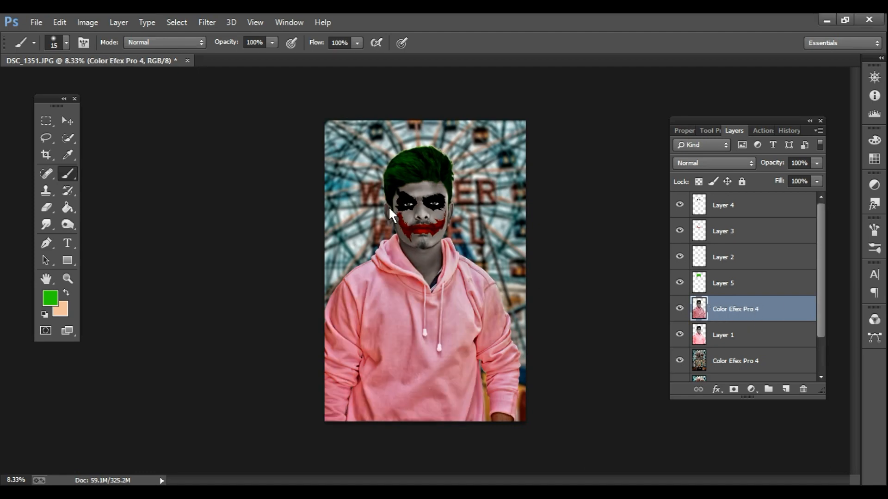
left_click(429, 233, "ctrl")
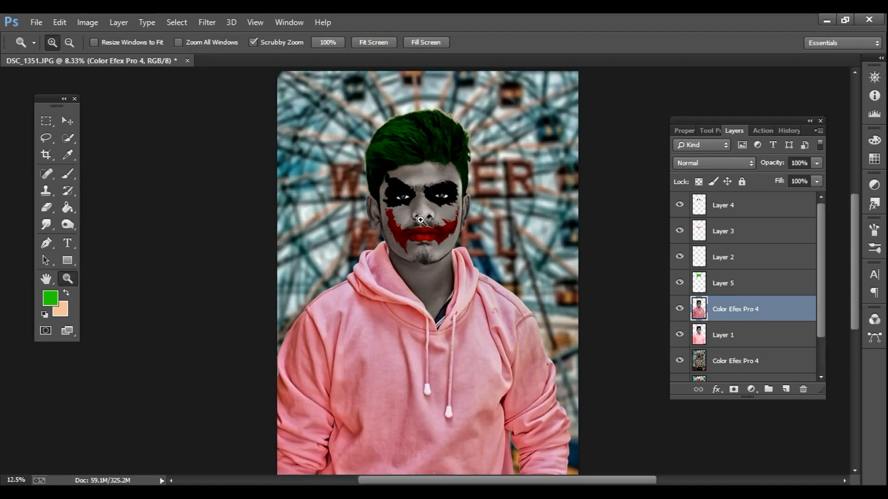
left_click(423, 255, "ctrl")
left_click(422, 257, "alt")
left_click(420, 259, "alt")
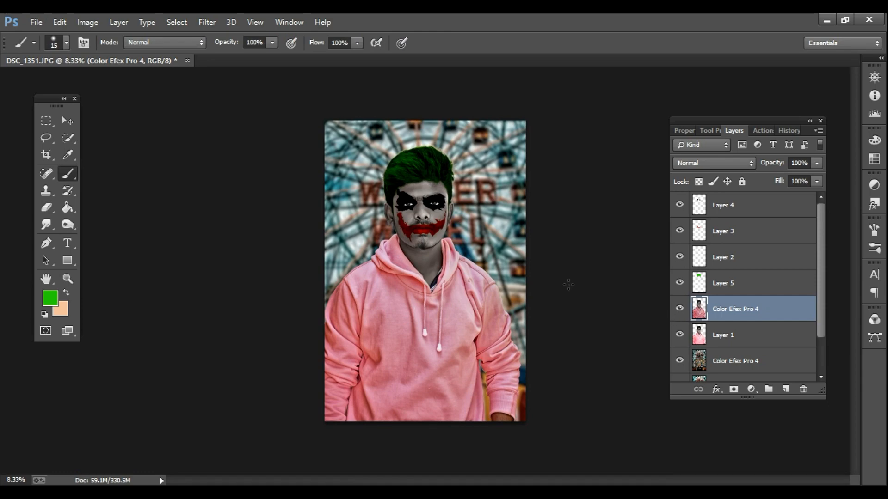
Merge the Wonder Wheel background's Color Efex Pro 4 layer down into Layer 6
scroll(730, 319, "down", 2)
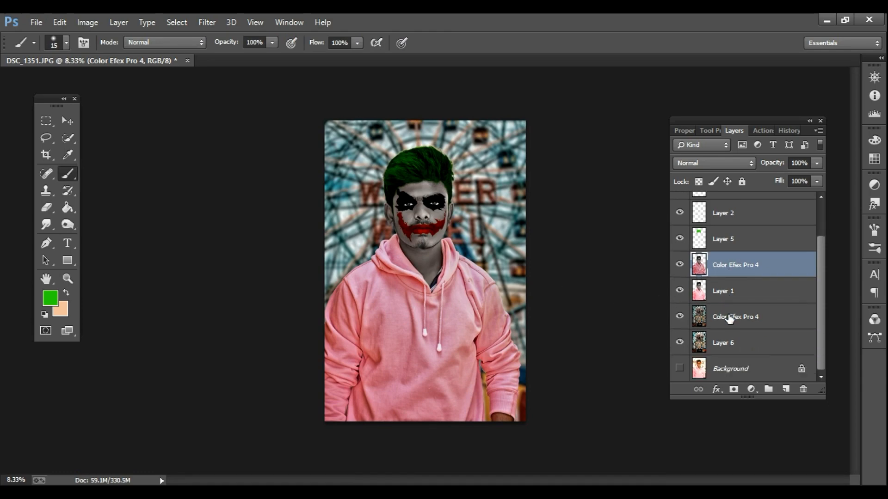
right_click(721, 318)
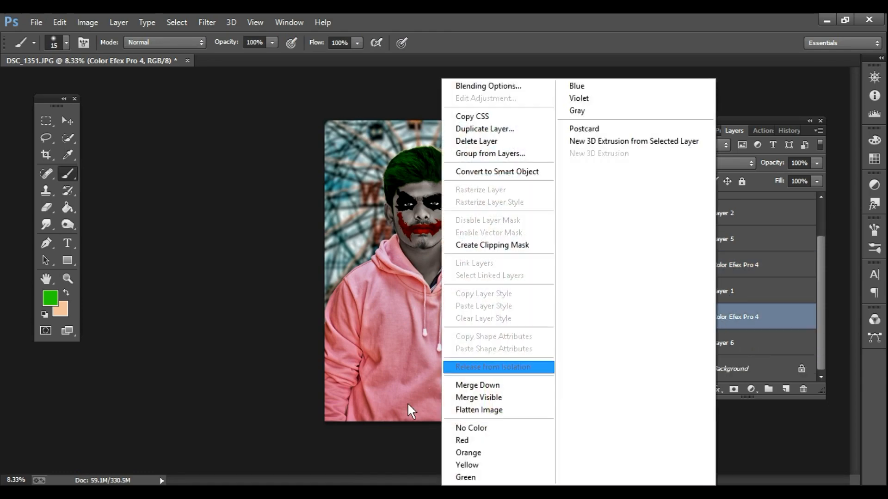
left_click(469, 372)
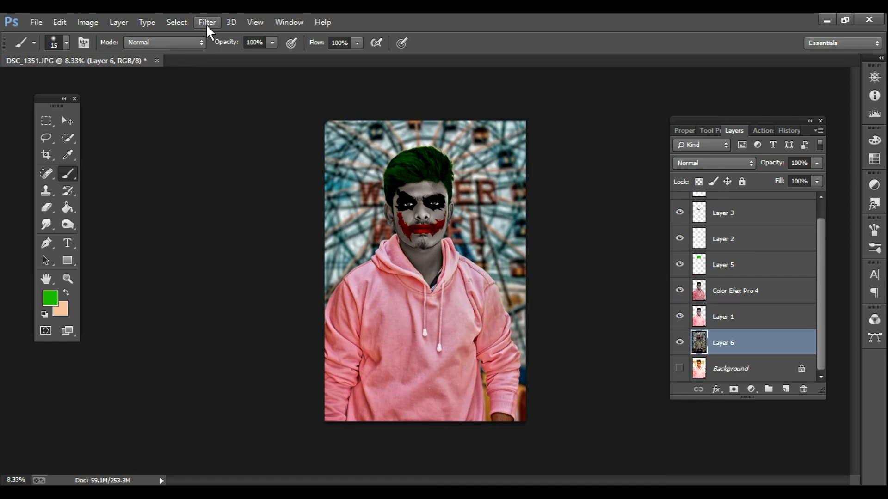
Blur the merged background on Layer 6 with a Gaussian Blur of 9.6 pixels radius
left_click(207, 23)
mouse_move(352, 178)
left_click(413, 271)
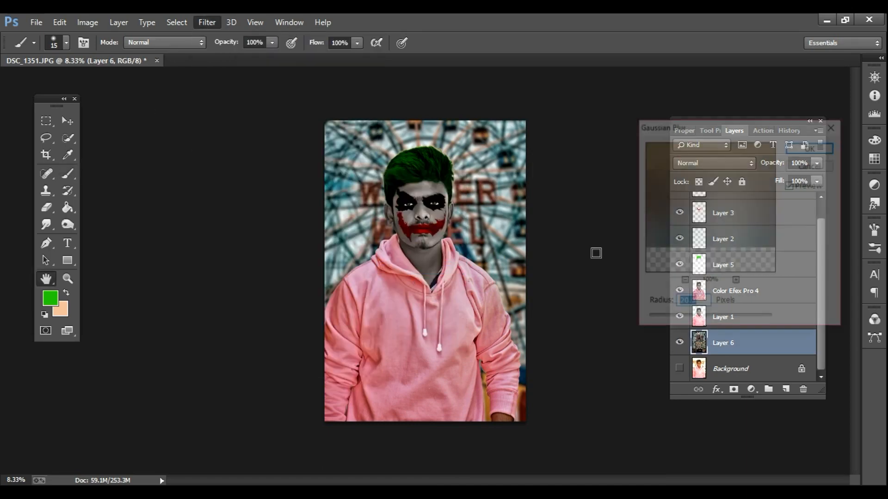
left_click_drag(692, 319, 698, 319)
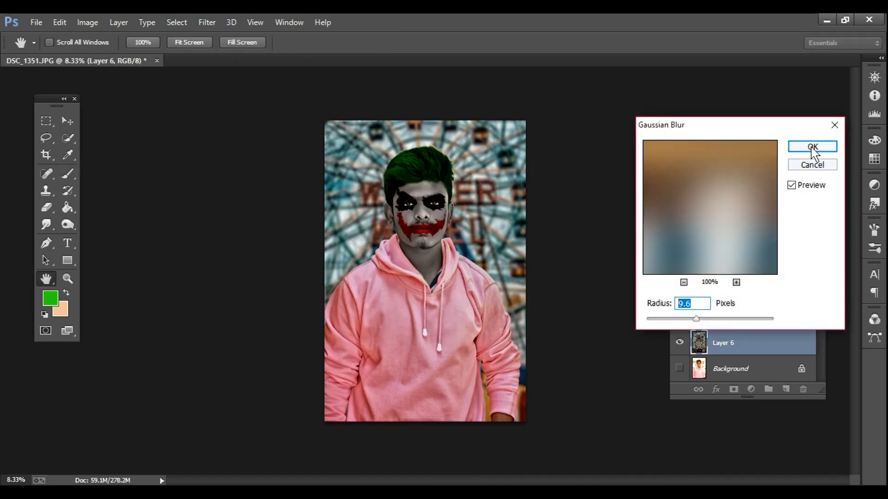
left_click(812, 146)
key("b")
Merge all visible layers into one and duplicate the merged layer
scroll(731, 339, "up", 1)
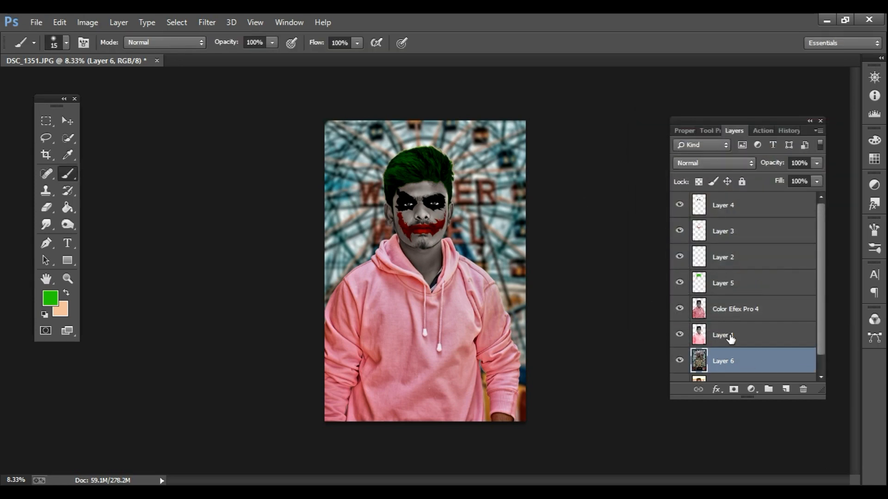
left_click(724, 329)
right_click(724, 315)
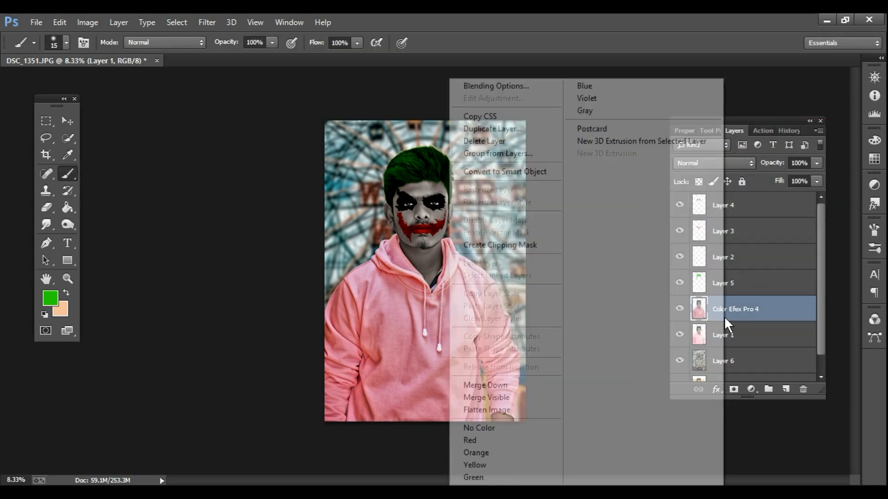
left_click(502, 395)
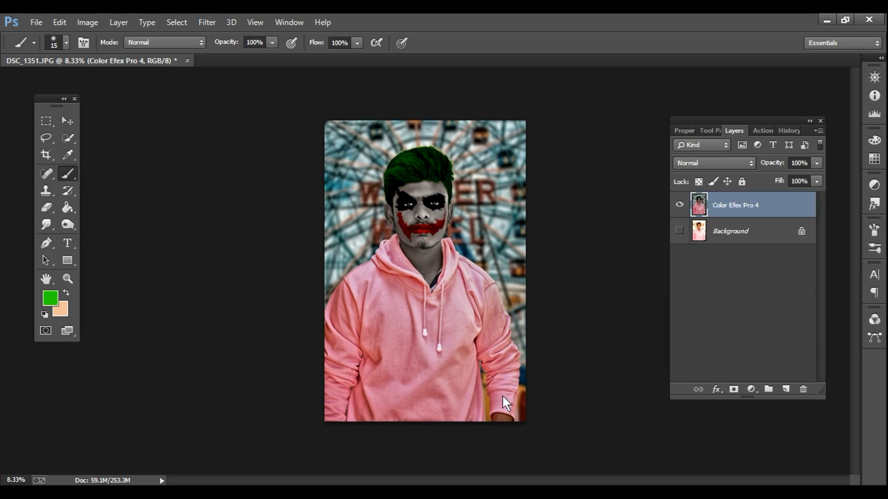
key("ctrl+j")
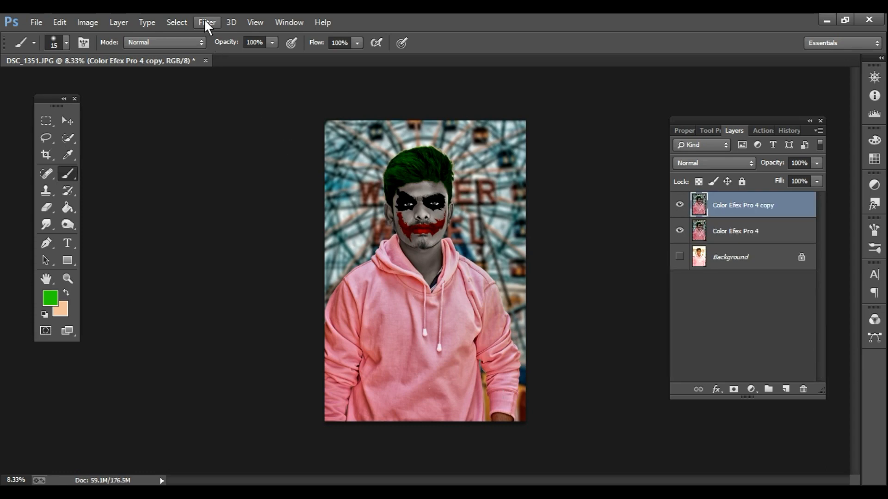
Apply the Camera Raw filter to the copy with Contrast +7, Highlights +8, Shadows +27, Whites +18, Blacks +9 and Clarity +44
left_click(206, 22)
left_click(236, 93)
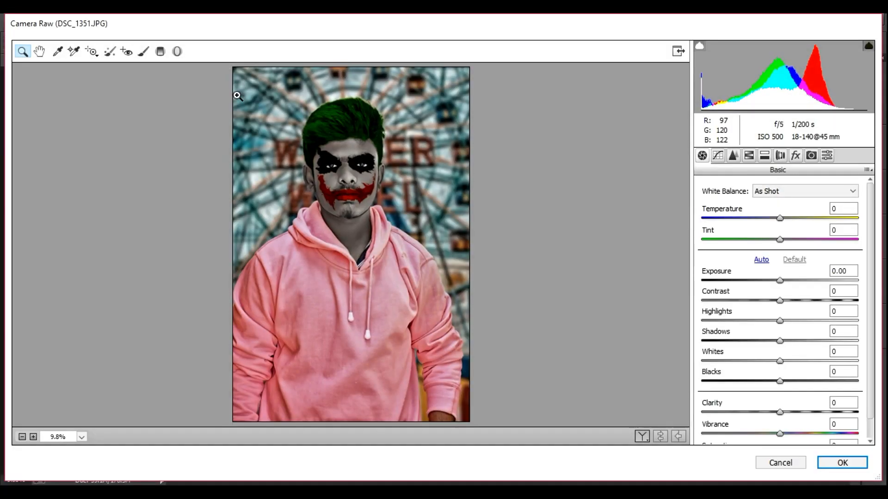
left_click_drag(785, 412, 817, 417)
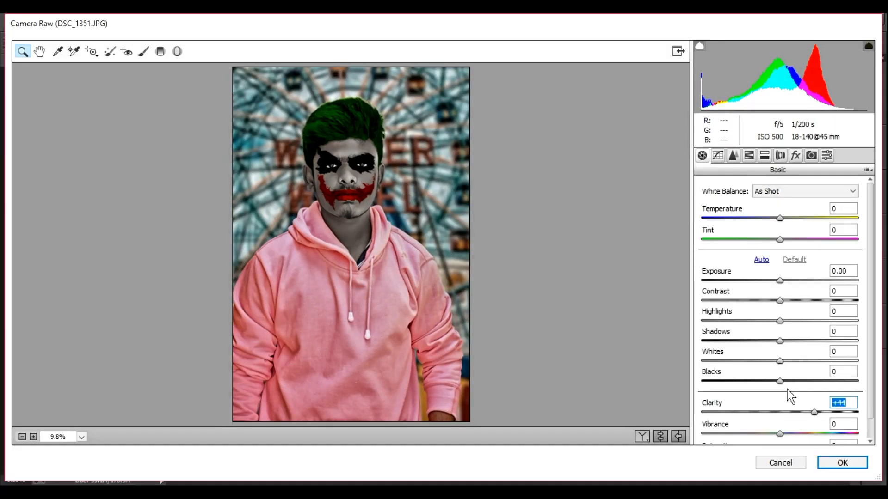
left_click_drag(780, 380, 786, 320)
left_click(780, 301)
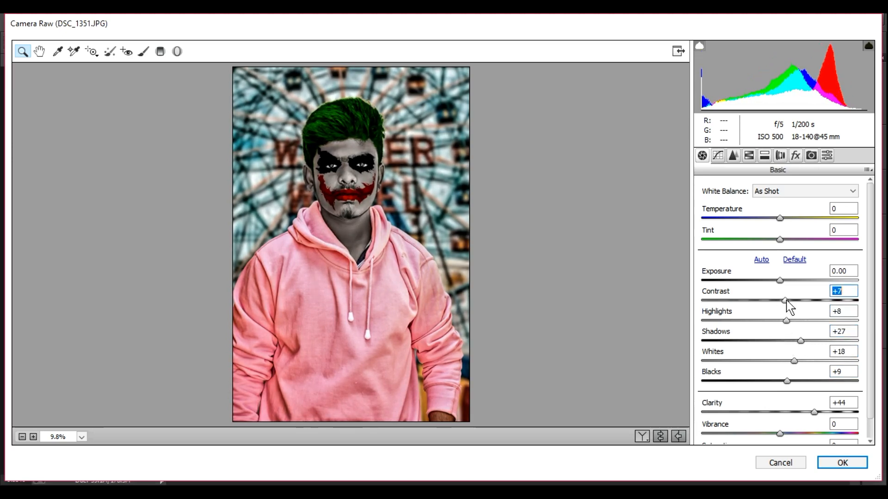
left_click(843, 463)
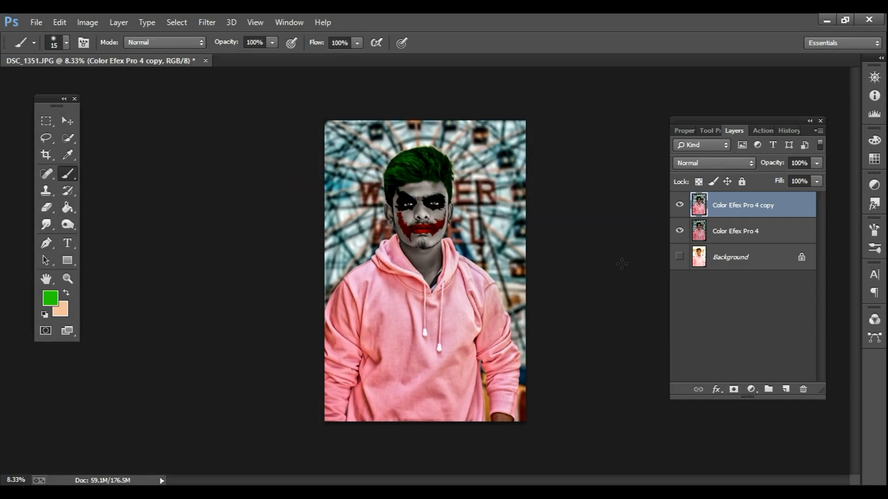
Reopen the copied layer in the Camera Raw filter with its presets listed and a before/after comparison
left_click(206, 22)
left_click(236, 95)
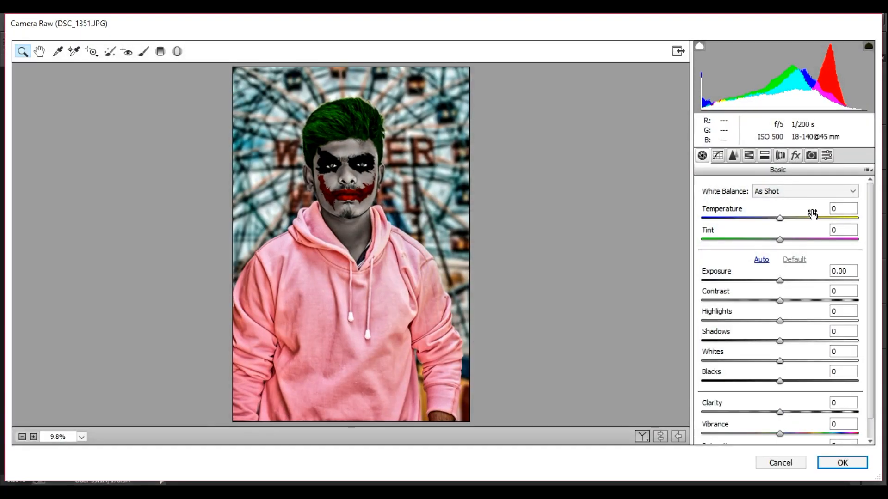
left_click(826, 155)
left_click_drag(872, 197, 874, 427)
left_click(642, 436)
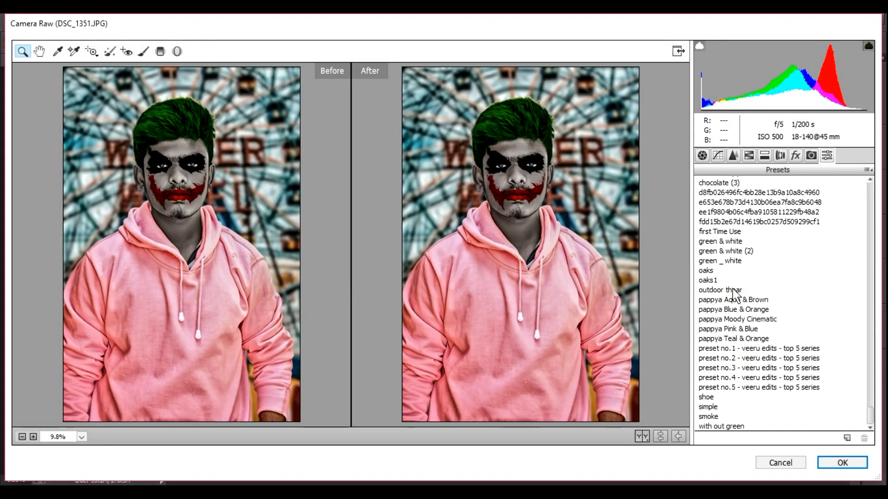
Compare several colour presets on the portrait and apply the outdoor thaar preset to the layer
left_click(736, 290)
scroll(730, 273, "up", 7)
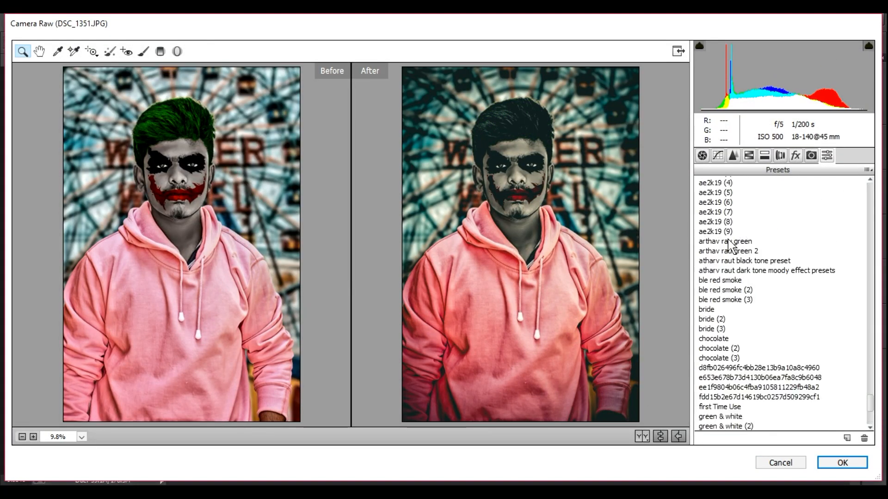
left_click(735, 291)
scroll(735, 296, "down", 6)
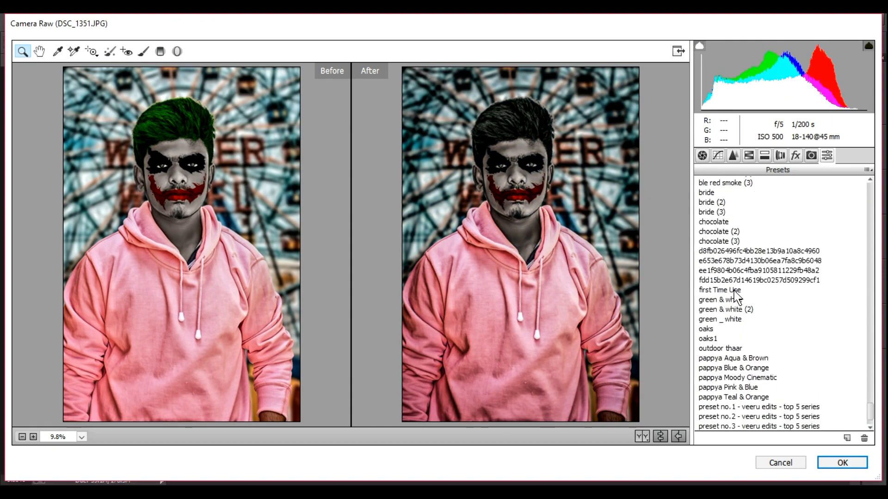
left_click(735, 319)
key("Return")
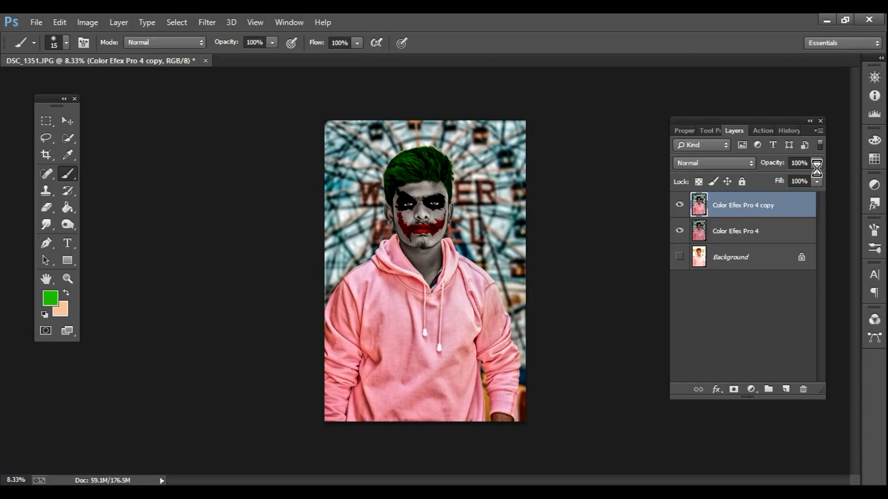
Lower the graded copy's opacity to 56% and merge it down into the Color Efex Pro 4 layer
left_click_drag(817, 163, 787, 178)
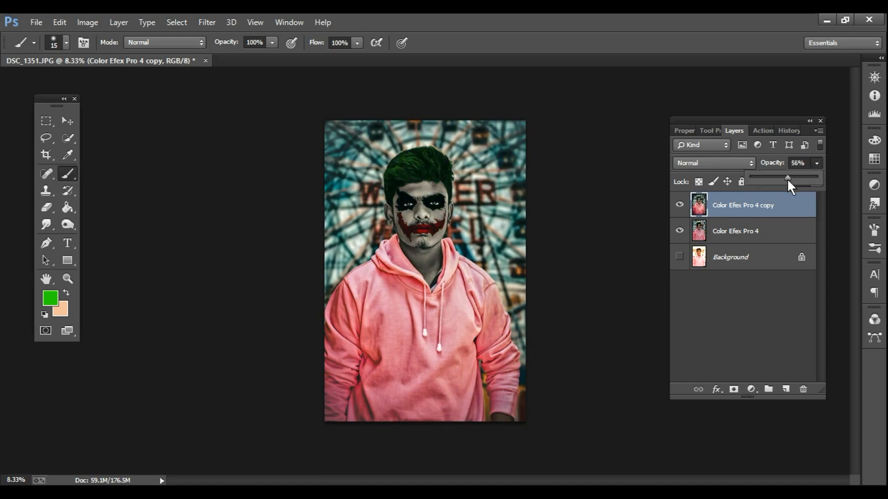
right_click(735, 202)
left_click(640, 385)
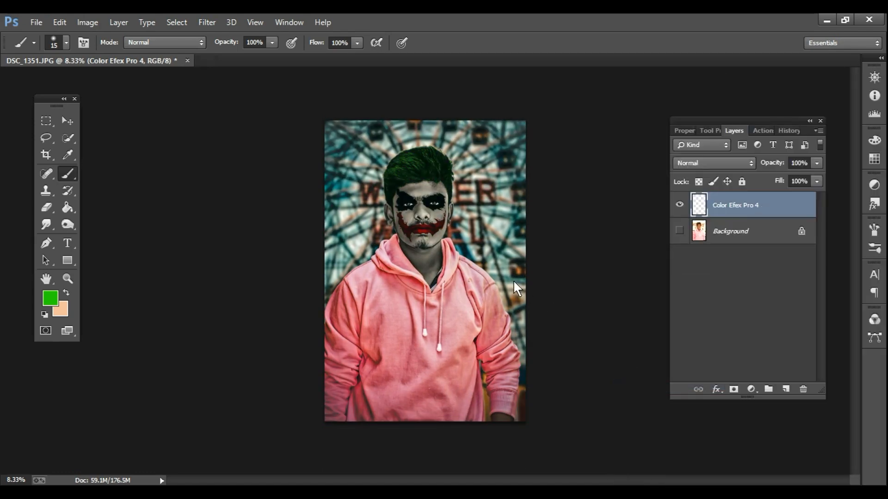
Set the foreground colour to a very dark green and enlarge the brush to 1800 pixels
left_click(50, 298)
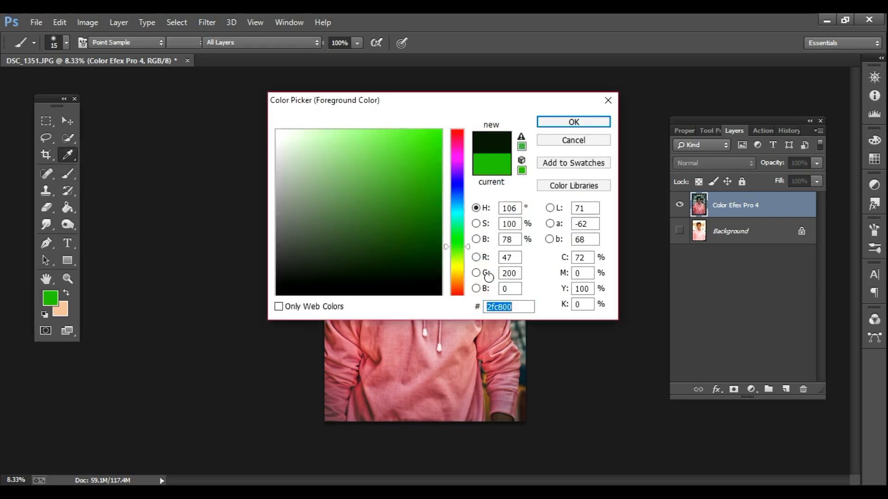
left_click(563, 122)
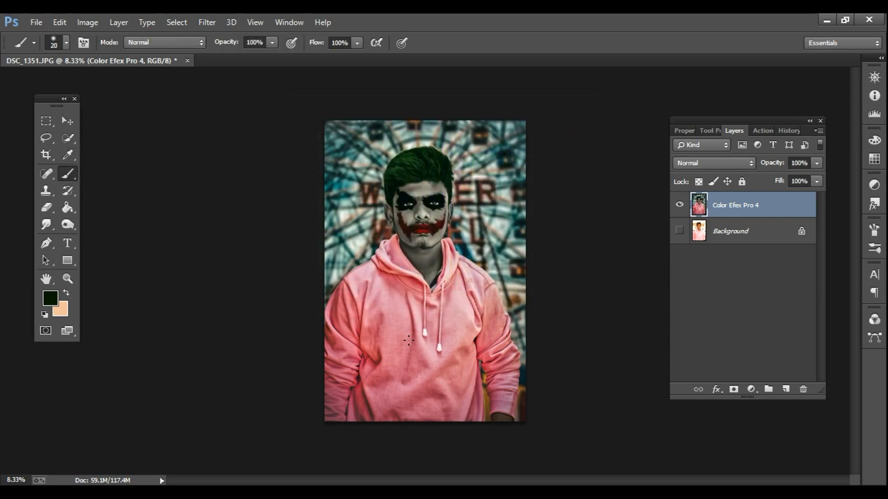
key("bracketright")
key("bracketright")
key("bracketright")
key("bracketright")
key("bracketright")
key("bracketright")
key("bracketright")
key("bracketright")
key("bracketright")
key("bracketright")
key("bracketright")
key("bracketright")
key("bracketright")
key("bracketright")
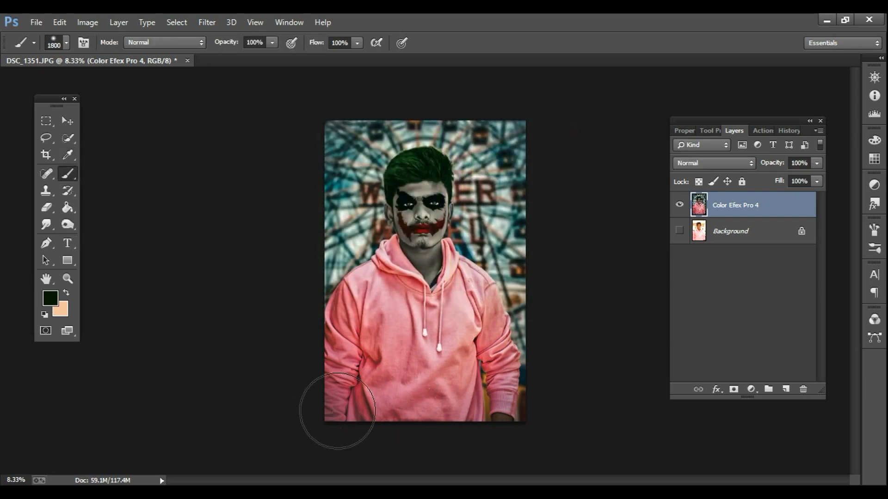
Undo a test stroke along the photo's lower edge and change the foreground colour to black
mouse_move(337, 410)
left_mouse_down()
mouse_move(481, 422)
mouse_move(541, 413)
left_mouse_up()
key("ctrl+z")
left_click(50, 298)
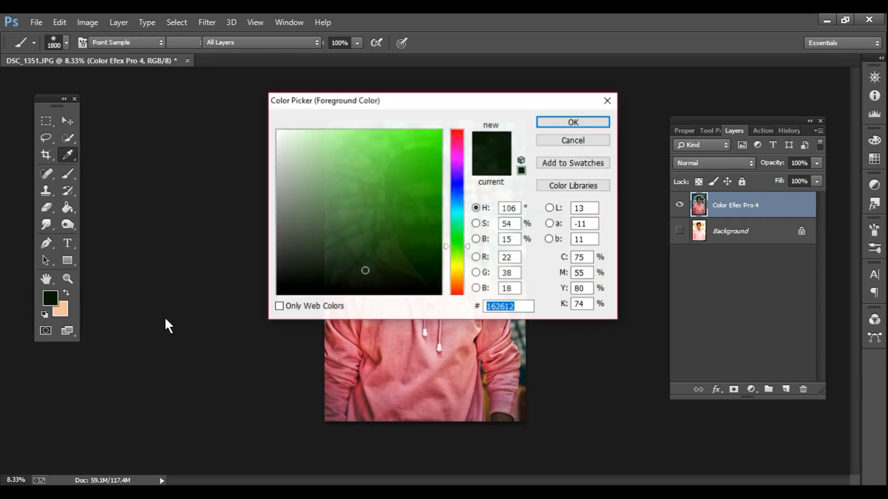
left_click(439, 295)
left_click(565, 123)
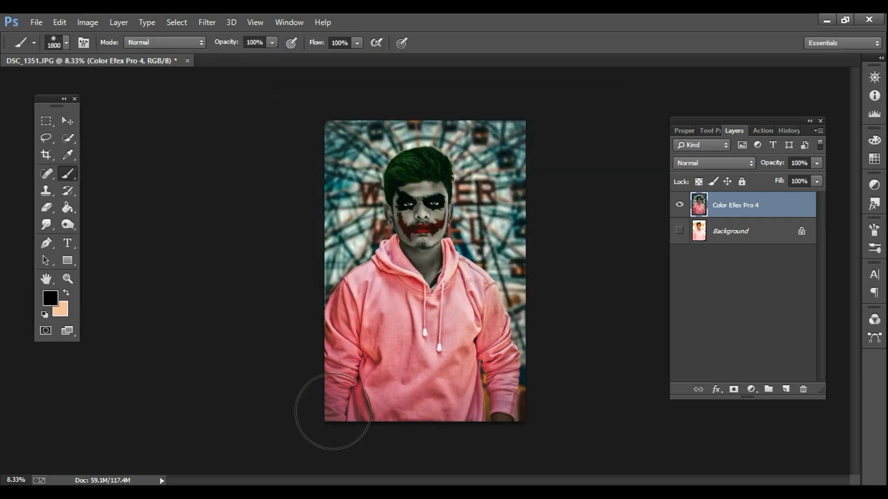
Paint a soft black band along the photo's lower edge on a new layer instead of the merged layer
mouse_move(333, 410)
left_mouse_down()
mouse_move(501, 425)
mouse_move(548, 418)
left_mouse_up()
key("ctrl+z")
left_click(786, 388)
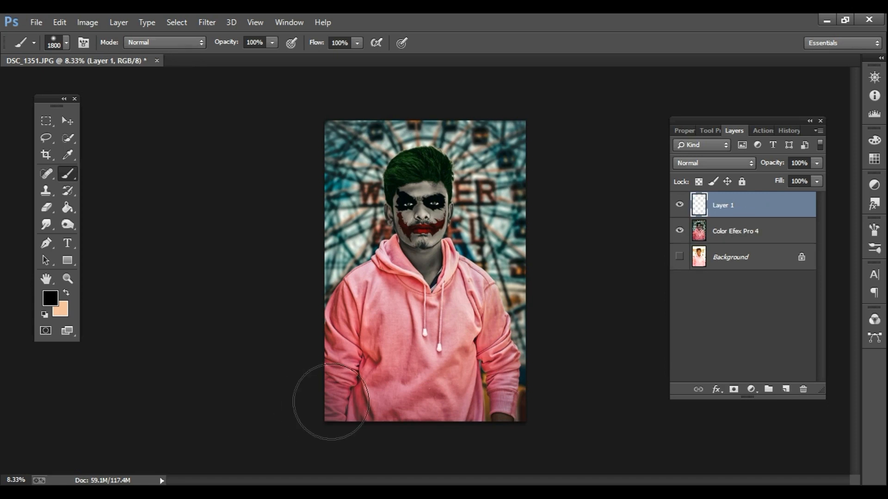
mouse_move(327, 402)
left_mouse_down()
mouse_move(469, 428)
mouse_move(594, 414)
mouse_move(659, 383)
mouse_move(432, 422)
mouse_move(599, 409)
left_mouse_up()
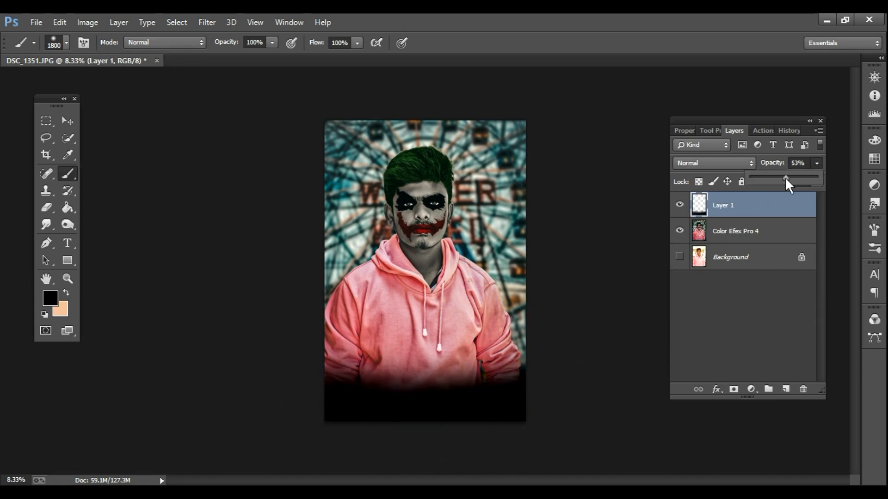
Lower the opacity of the black shading on Layer 1 to 33% and merge the visible layers
left_click_drag(786, 179, 781, 181)
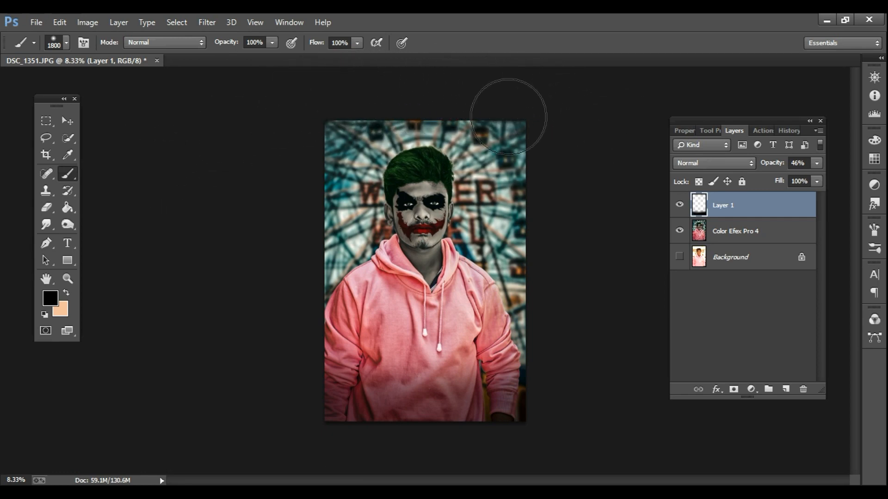
left_click(817, 163)
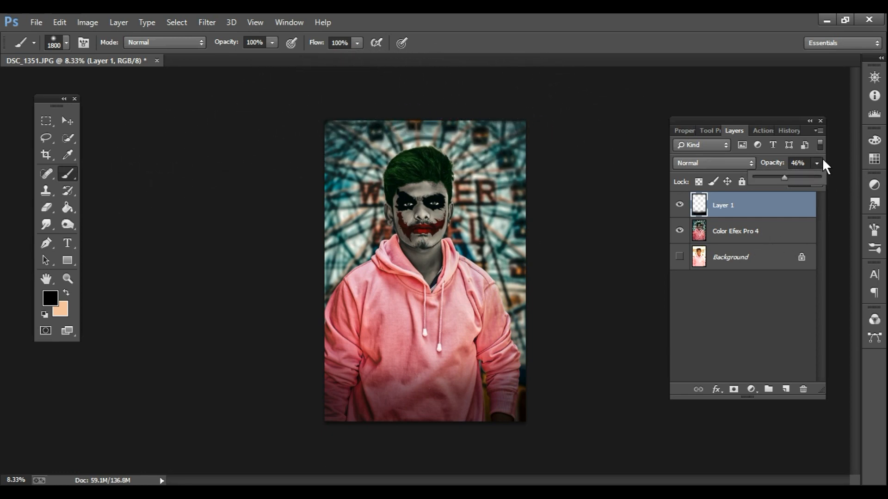
right_click(753, 207)
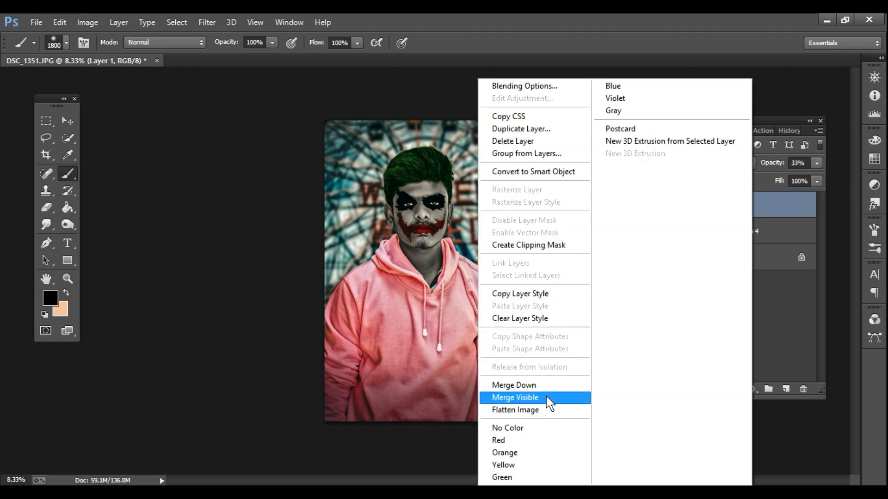
left_click(548, 401)
Grade the merged layer with the Camera Raw Filter using the Last Time Use preset, comparing before and after side by side
left_click(206, 23)
left_click(232, 95)
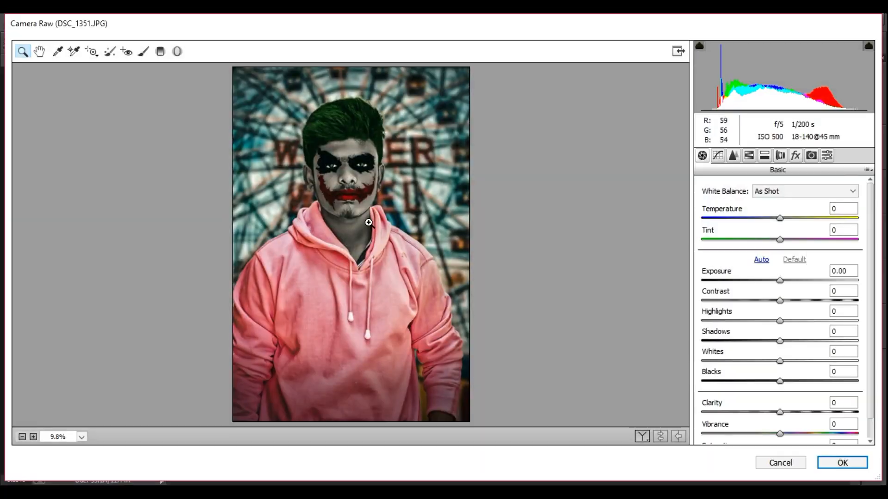
left_click(644, 439)
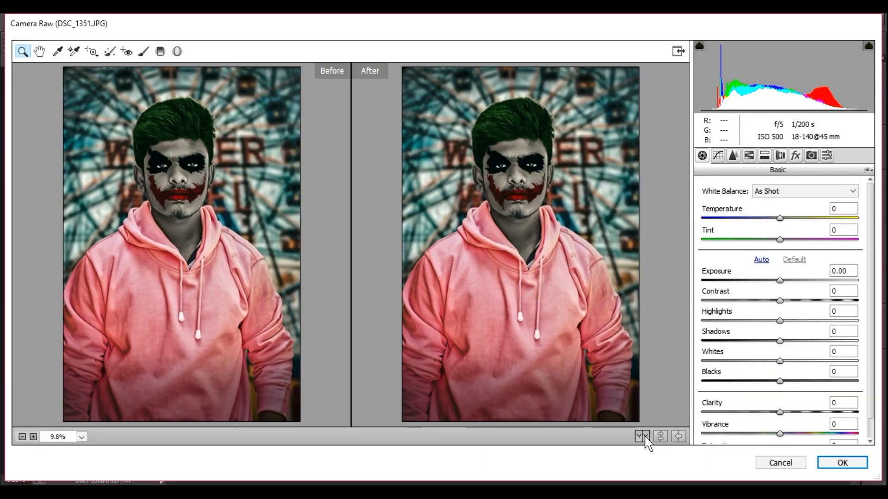
left_click(826, 157)
left_click_drag(876, 203, 870, 326)
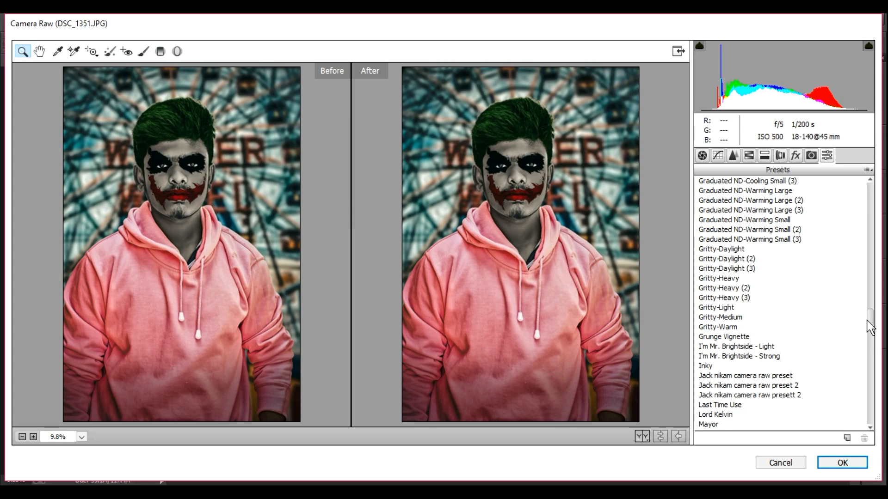
left_click(728, 407)
left_click(835, 464)
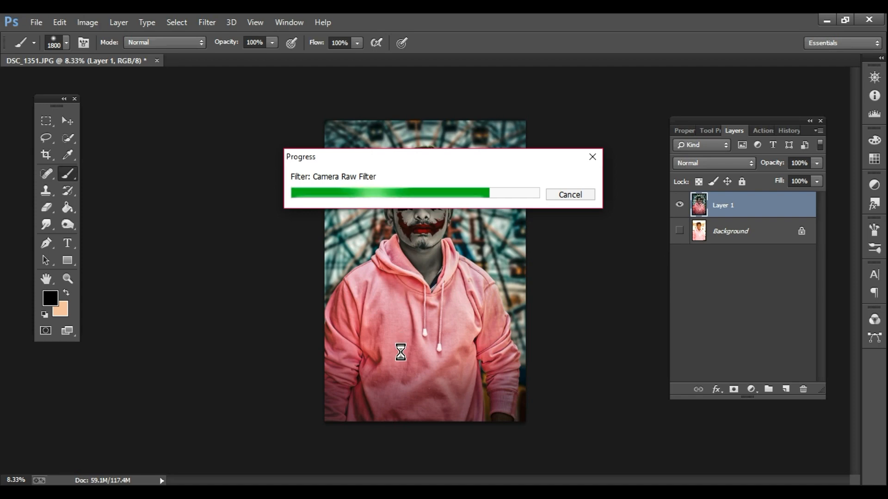
Examine the graded face, hair and hoodie up close, including the background around them
key("ctrl+space")
left_click(421, 217)
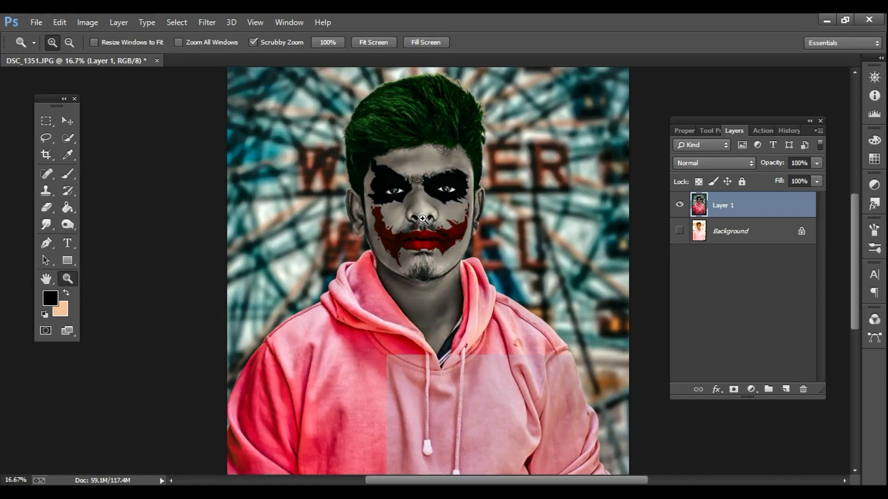
left_click(421, 217)
left_click(422, 217)
left_click_drag(410, 281, 396, 372)
key("alt+space")
left_click(407, 310)
left_click(406, 310)
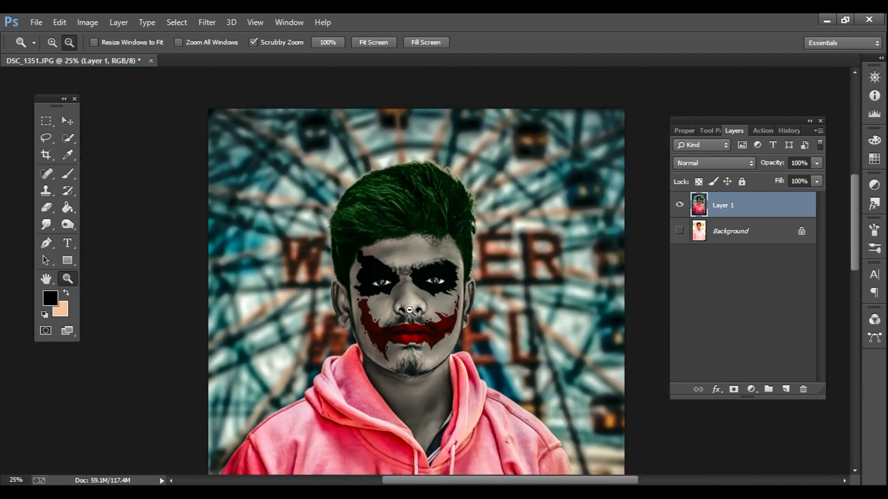
left_click(407, 310)
left_click(407, 310)
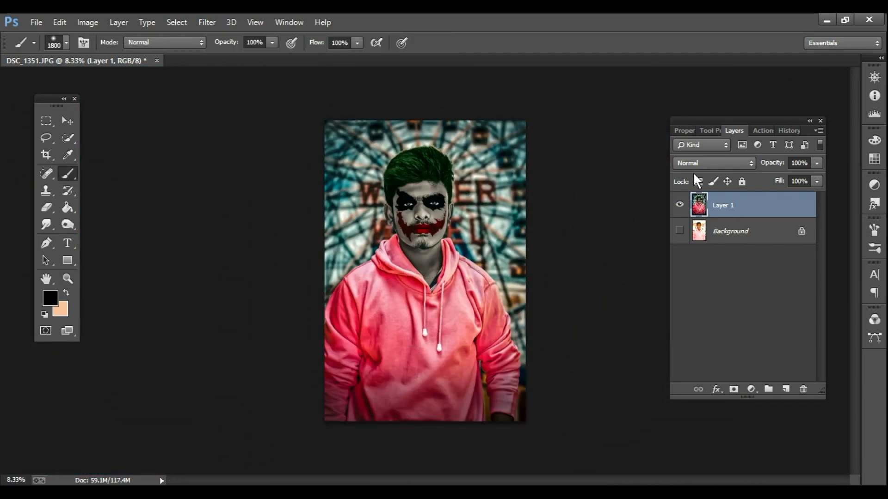
Run the Oil Paint 2 action from the Premium Oil Paint Pack on Layer 1
left_click(710, 130)
left_click(734, 131)
left_click(763, 131)
left_click(740, 364)
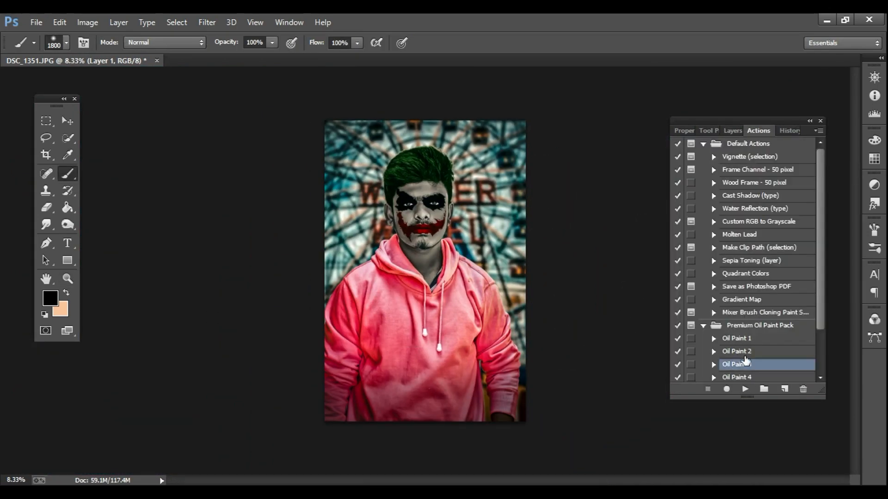
left_click(740, 352)
left_click(745, 389)
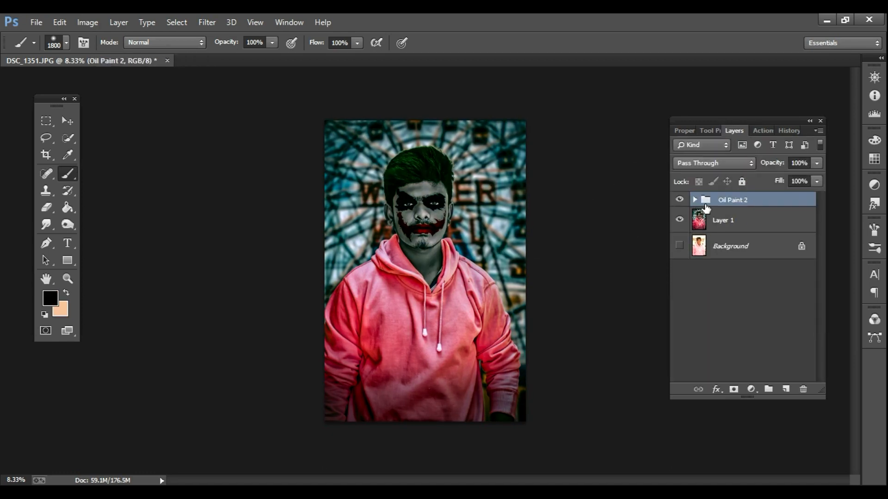
left_click(694, 200)
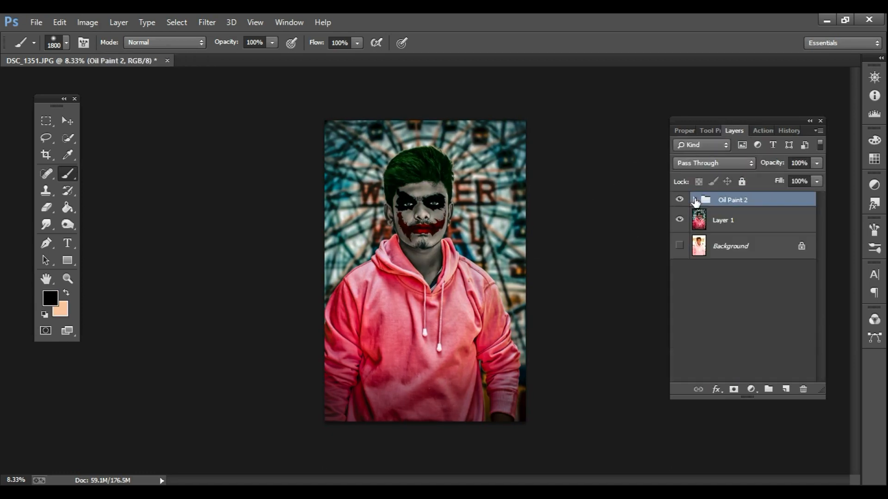
Lower the opacity of the Oil Paint 2 group to 71% while judging the effect on the face
key("z")
left_click(428, 178)
left_click(428, 178)
left_click(428, 179)
left_click(427, 179)
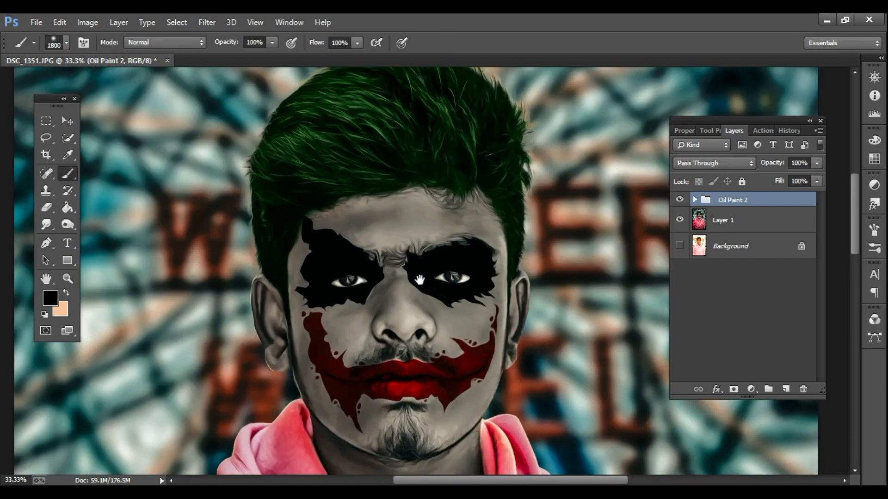
mouse_move(421, 273)
left_mouse_down()
mouse_move(420, 317)
mouse_move(400, 193)
left_mouse_up()
left_click(420, 307, "ctrl")
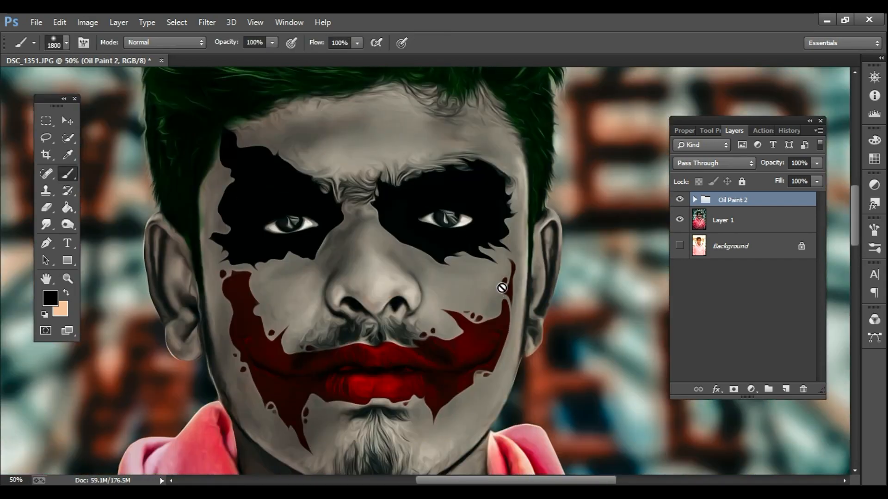
left_click_drag(802, 178, 797, 182)
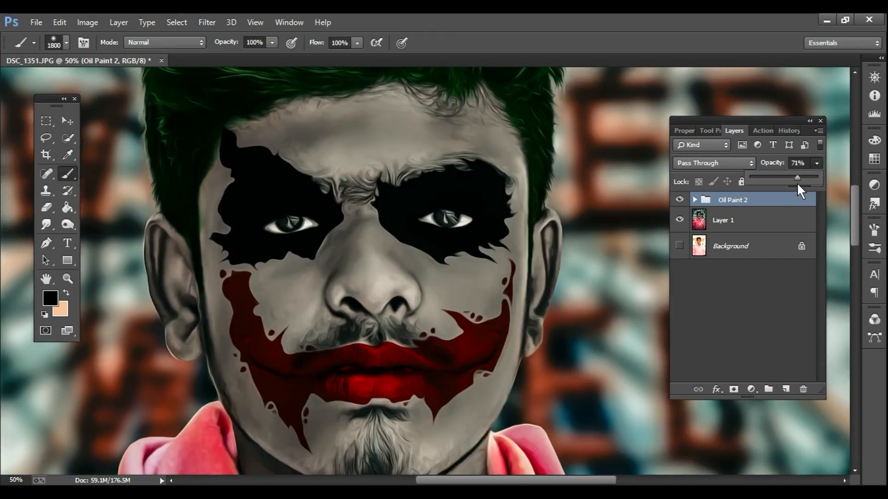
Check the oil-painted hair and forehead up close and merge the visible layers into Layer 1
left_click_drag(406, 178, 377, 283)
left_click(377, 283, "alt")
left_click(439, 175, "ctrl")
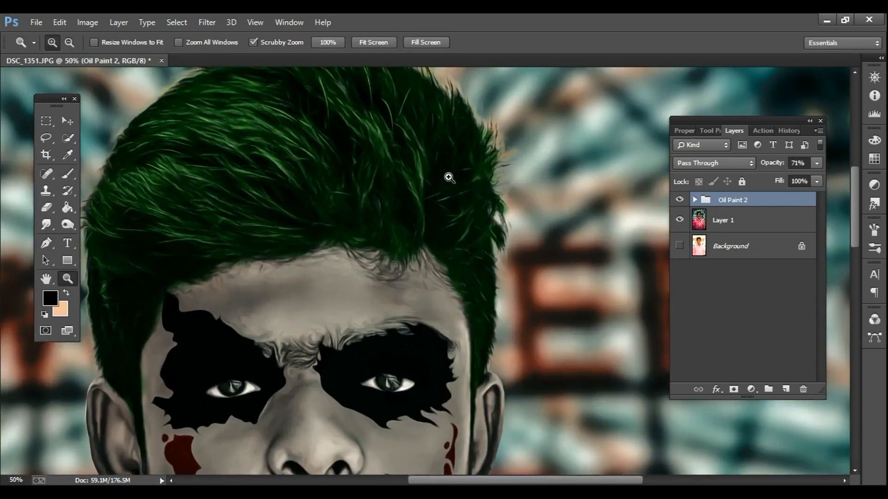
left_click(439, 177, "ctrl")
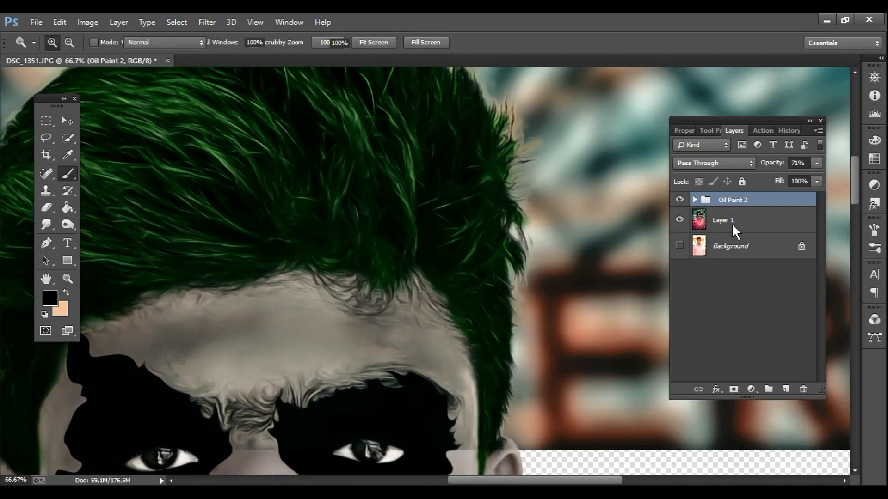
left_click(439, 222)
left_click(427, 207)
right_click(693, 222)
left_click(491, 397)
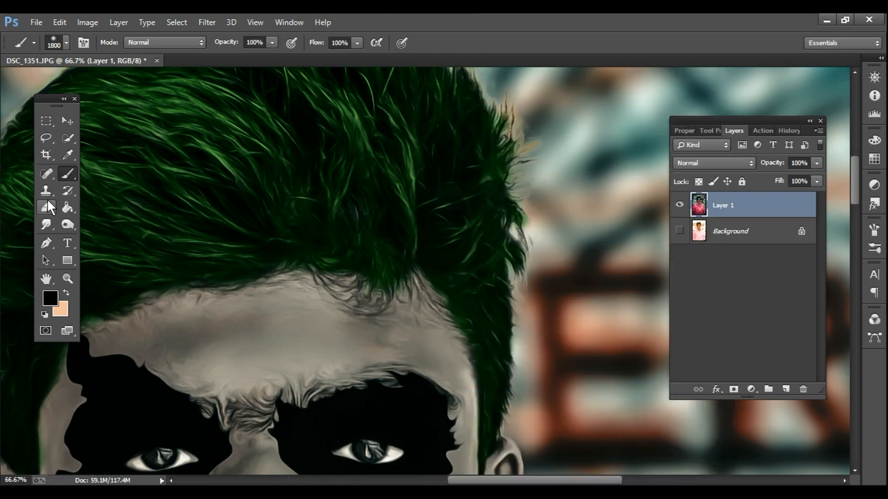
Set up the Smudge tool with 65% strength and the 14 px textured brush tip
left_click(48, 225)
left_click(253, 47)
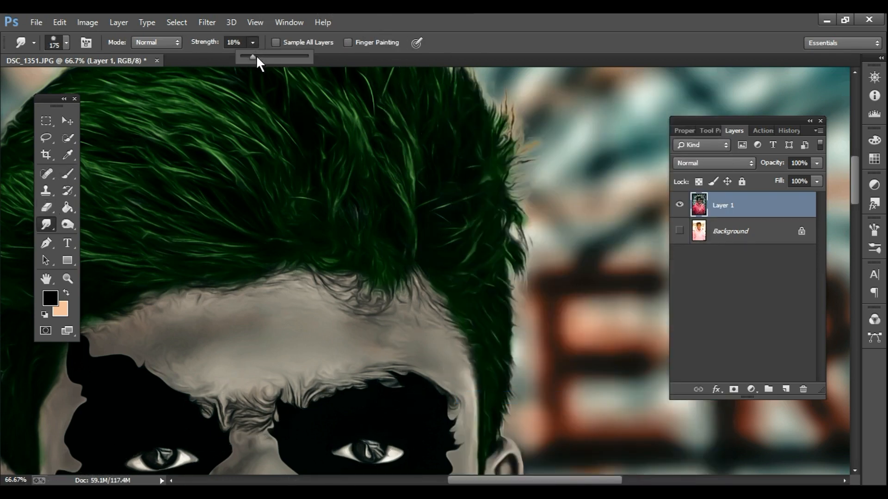
left_click_drag(283, 61, 284, 62)
key("space")
left_click_drag(391, 150, 296, 225)
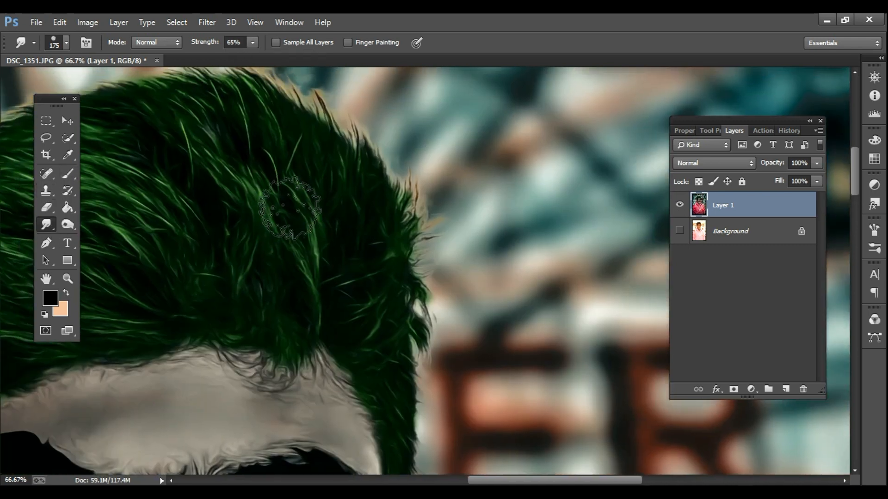
right_click(293, 202)
left_click(438, 334)
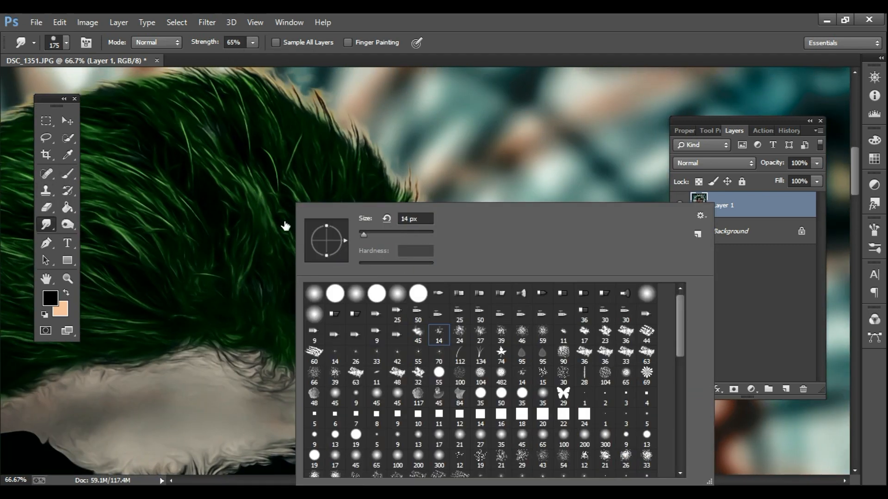
key("Return")
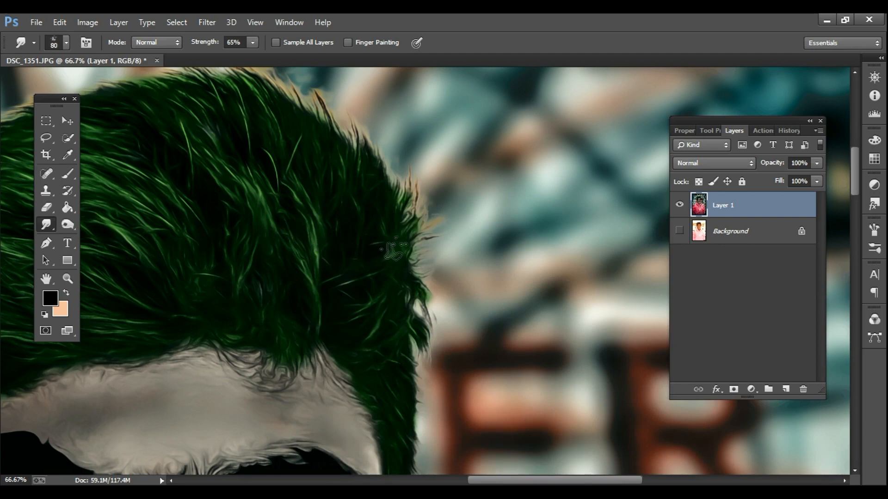
Smudge short strands around the hair's outline with a textured brush resized to 50 px, blending the edge into the background
key("bracketright")
key("bracketright")
key("bracketright")
mouse_move(401, 259)
left_mouse_down()
mouse_move(436, 251)
mouse_move(437, 229)
mouse_move(414, 185)
left_mouse_up()
mouse_move(405, 227)
left_mouse_down()
mouse_move(413, 187)
mouse_move(401, 162)
mouse_move(377, 188)
mouse_move(363, 134)
mouse_move(348, 120)
mouse_move(340, 157)
mouse_move(304, 68)
mouse_move(347, 156)
mouse_move(290, 107)
left_mouse_up()
mouse_move(309, 153)
left_mouse_down()
mouse_move(265, 133)
mouse_move(267, 142)
mouse_move(207, 103)
left_mouse_up()
left_click_drag(233, 137, 195, 120)
left_click_drag(115, 131, 308, 119)
mouse_move(323, 137)
left_mouse_down()
mouse_move(244, 133)
mouse_move(300, 142)
mouse_move(204, 176)
left_mouse_up()
mouse_move(222, 184)
left_mouse_down()
mouse_move(178, 199)
mouse_move(157, 229)
left_mouse_up()
left_click_drag(164, 253, 129, 276)
mouse_move(133, 316)
left_mouse_down()
mouse_move(93, 337)
mouse_move(86, 367)
left_mouse_up()
mouse_move(138, 362)
left_mouse_down()
mouse_move(163, 236)
mouse_move(128, 284)
mouse_move(121, 349)
left_mouse_up()
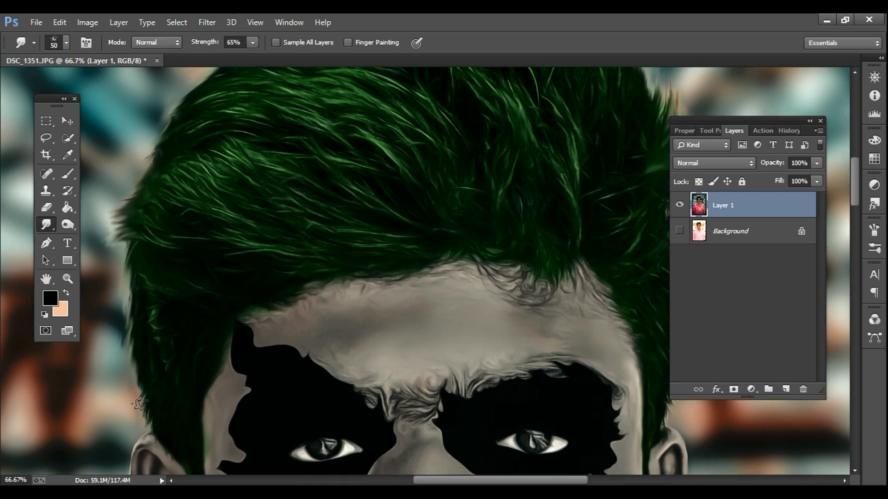
Smudge the remaining light fringe and stray tufts along the hair's upper right edge with the Smudge tool
left_click_drag(417, 293, 184, 247)
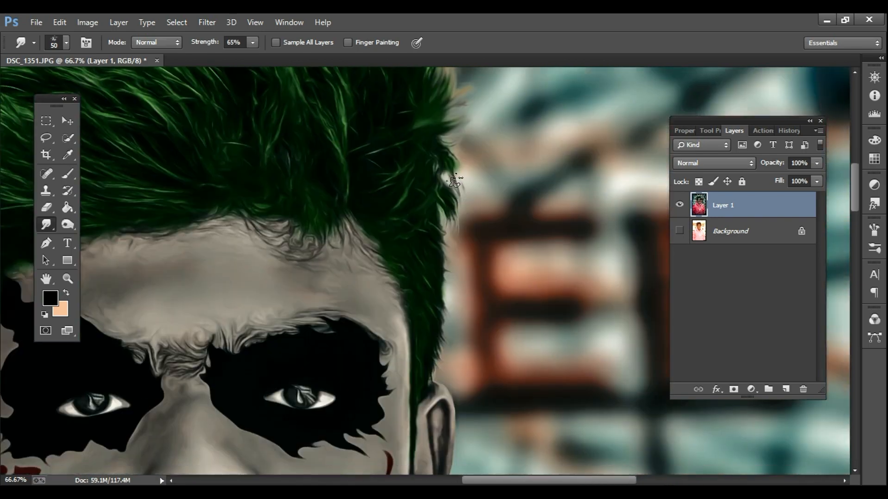
left_click(423, 218, "alt")
left_click(422, 218, "alt")
left_click(422, 216, "alt")
left_click(415, 151, "ctrl")
left_click(414, 151, "ctrl")
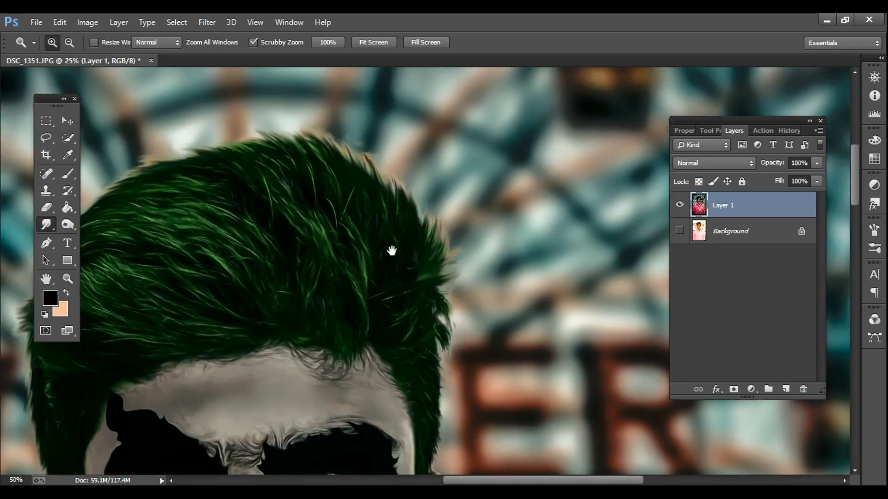
left_click_drag(392, 251, 369, 299)
left_click(46, 191)
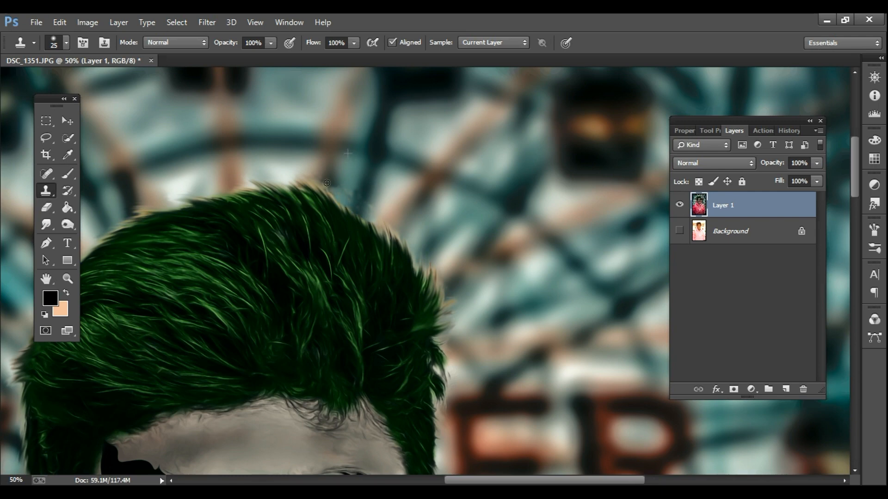
key("z")
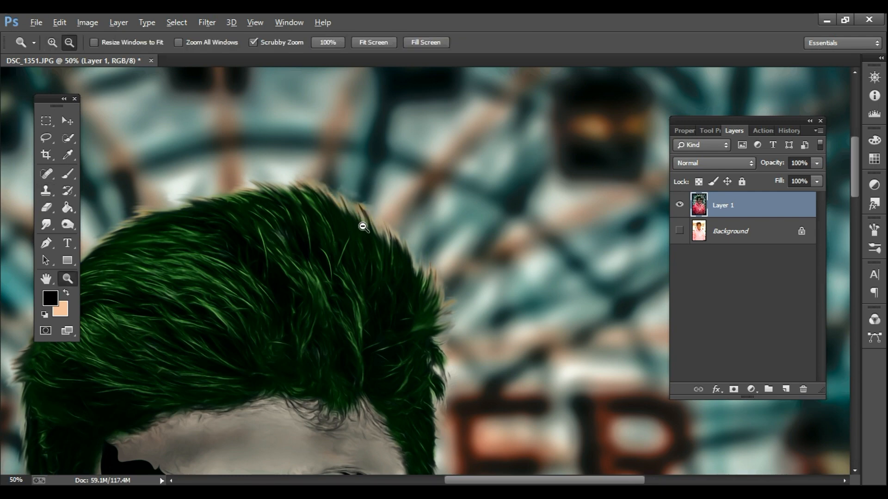
left_click(356, 218)
left_click(45, 225)
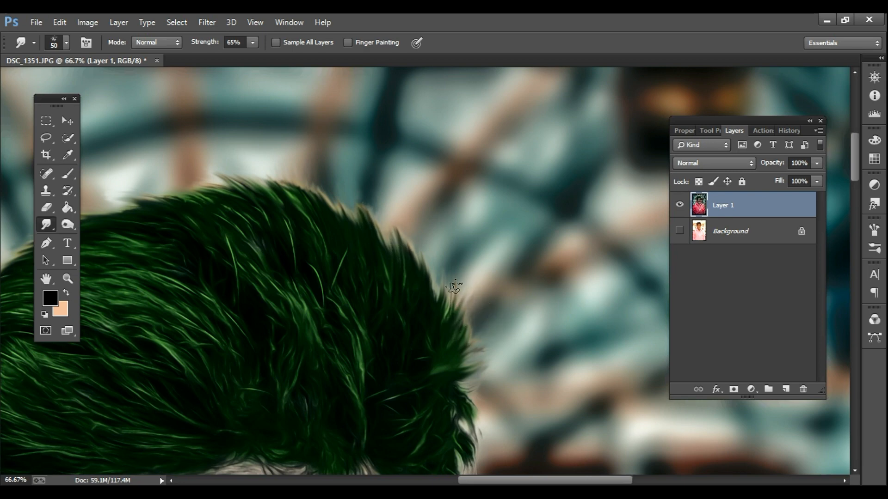
key("z")
left_click(410, 359, "alt")
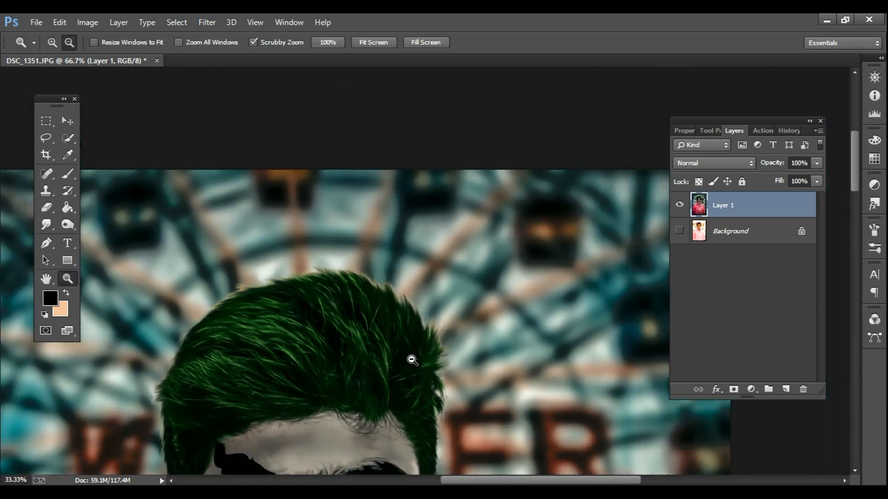
left_click(408, 375, "alt")
Show the original Background layer and toggle Layer 1's visibility to compare the photo before and after
right_click(719, 206)
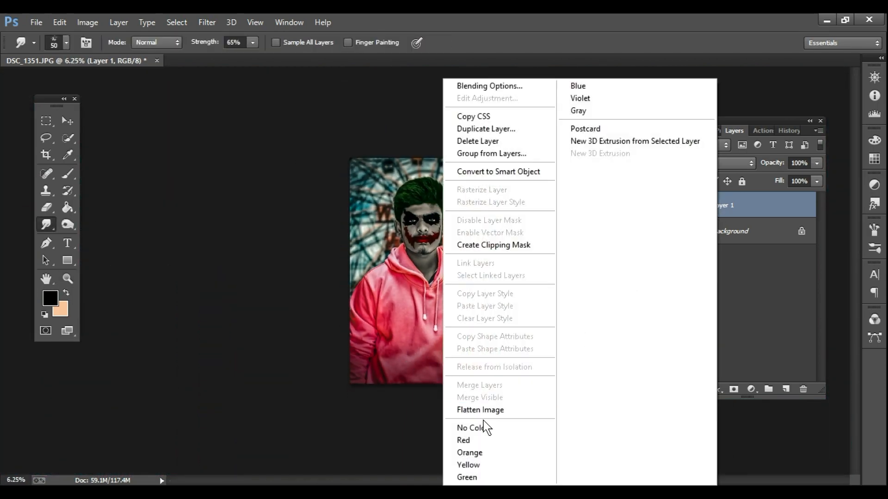
left_click(483, 407)
key("Escape")
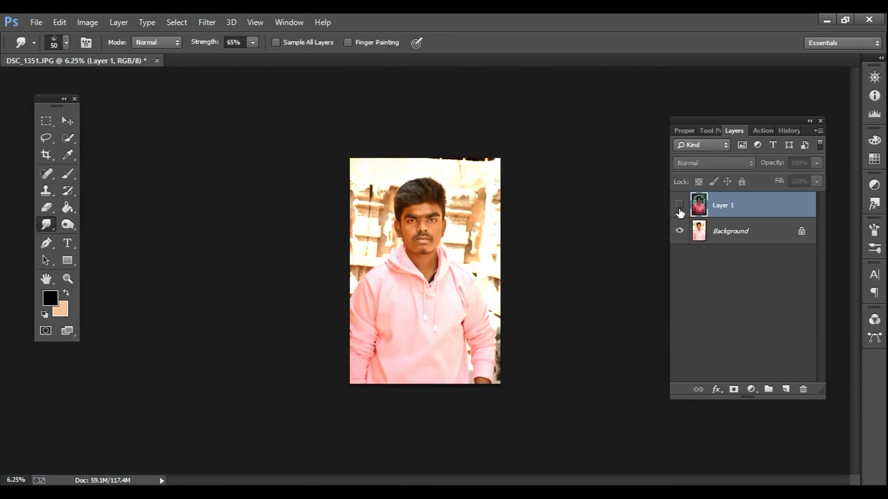
left_click(680, 208)
left_click(679, 208)
left_click(679, 208)
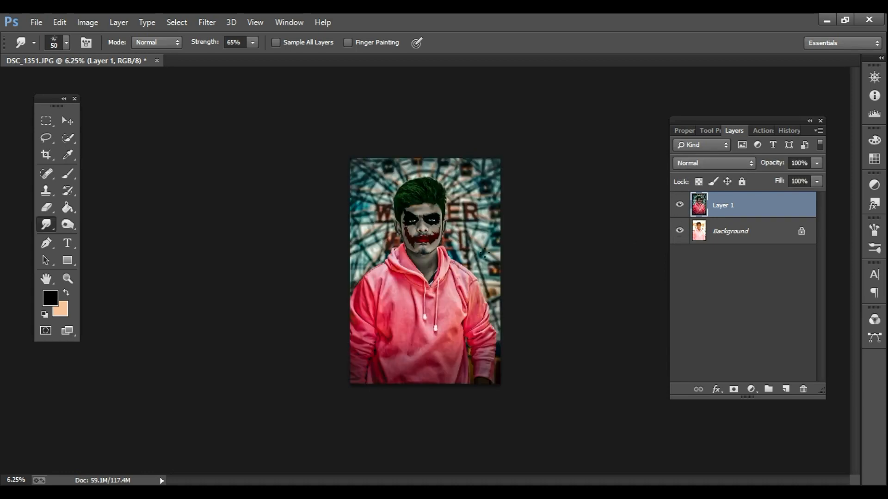
Examine the makeup, face and hoodie up close and return to the whole portrait
key("z")
left_click(420, 223)
left_click(419, 223)
left_click(418, 222)
left_click(415, 215)
left_click(413, 211)
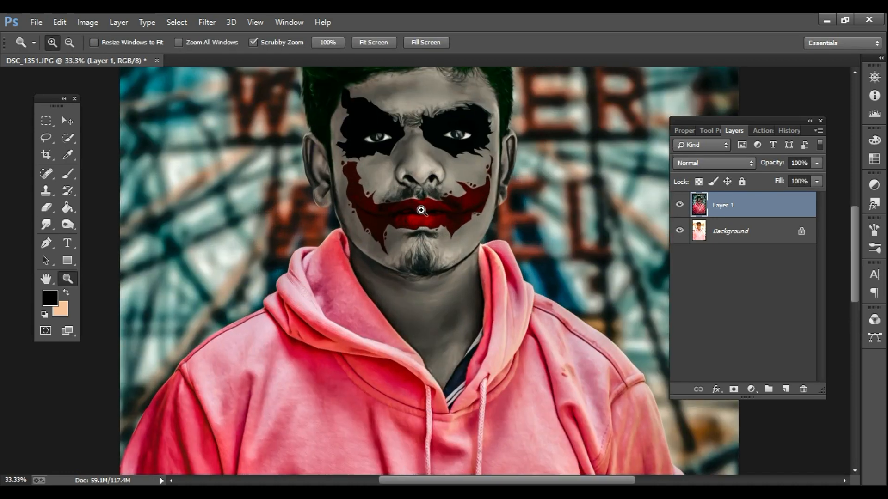
left_click(421, 210)
left_click(422, 206)
left_click(460, 207, "alt")
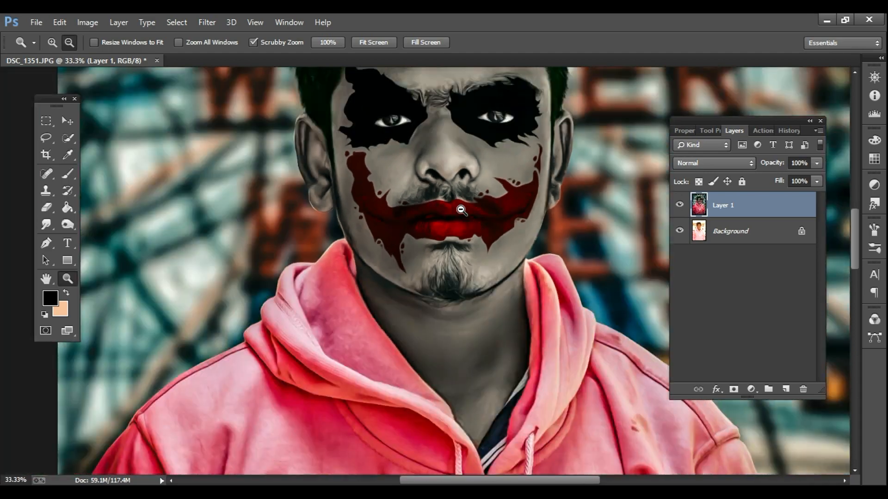
left_click(460, 210, "alt")
left_click(461, 210, "alt")
left_click(460, 209, "alt")
left_click(460, 209, "alt")
Apply the Imagenomic Portraiture filter to Layer 1 with the Default preset
left_click(207, 23)
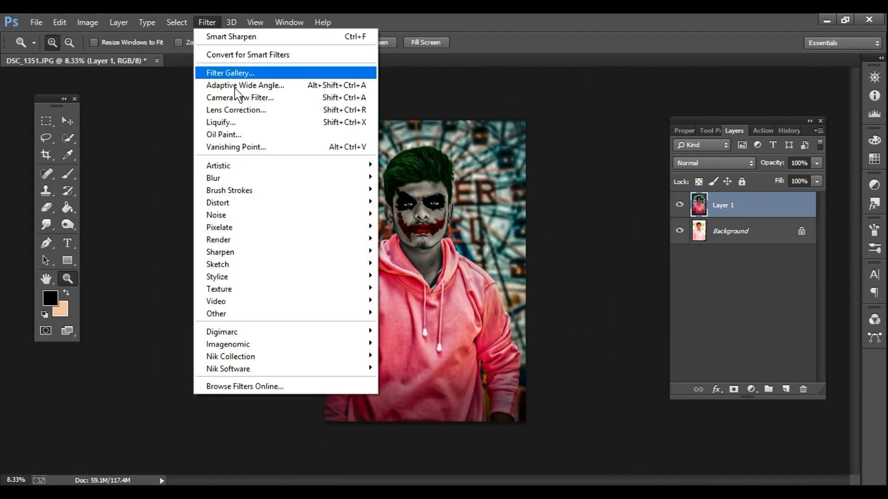
left_click(395, 353)
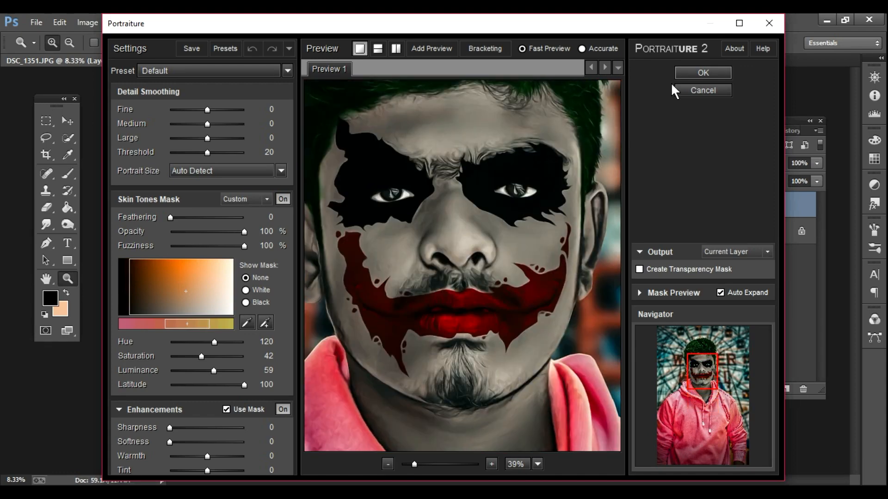
left_click(698, 73)
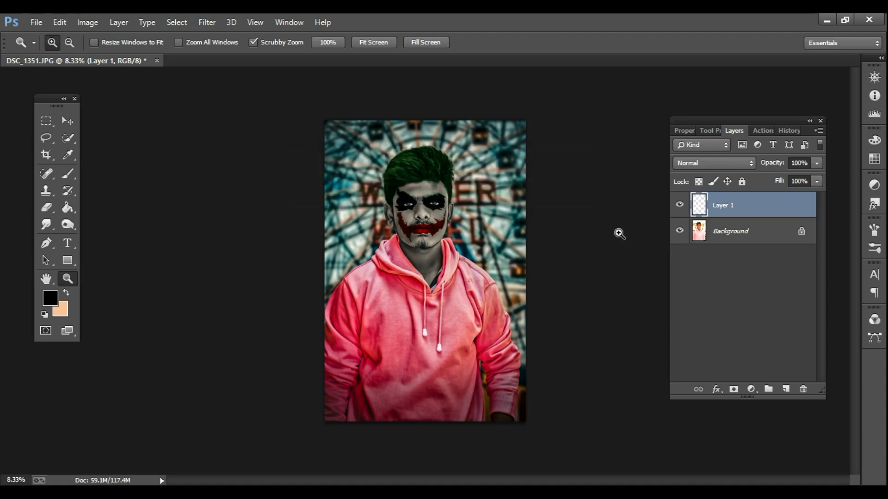
Flatten the finished edit into a single Background layer
left_click(680, 207)
left_click(752, 235)
key("Delete")
right_click(730, 207)
left_click(527, 417)
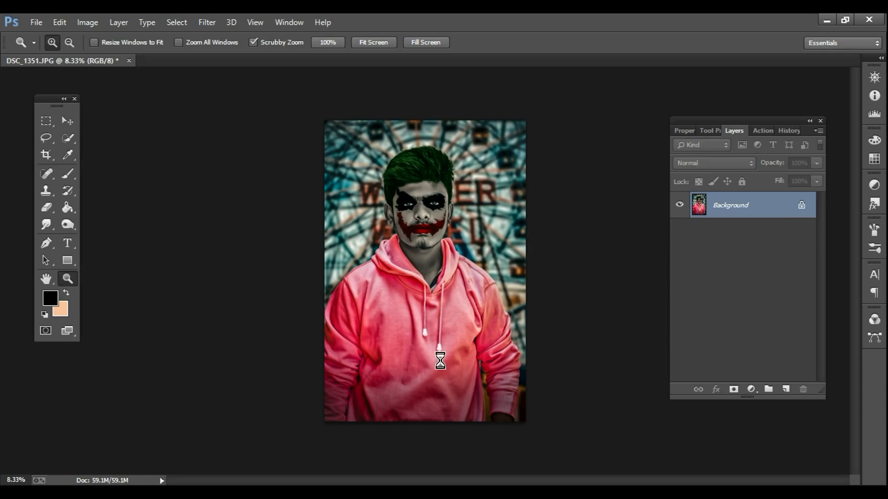
Save the image as the JPEG DSC_1351 in the 2020 edits folder at quality 12, Maximum, with Baseline ("Standard") format
key("ctrl+shift+s")
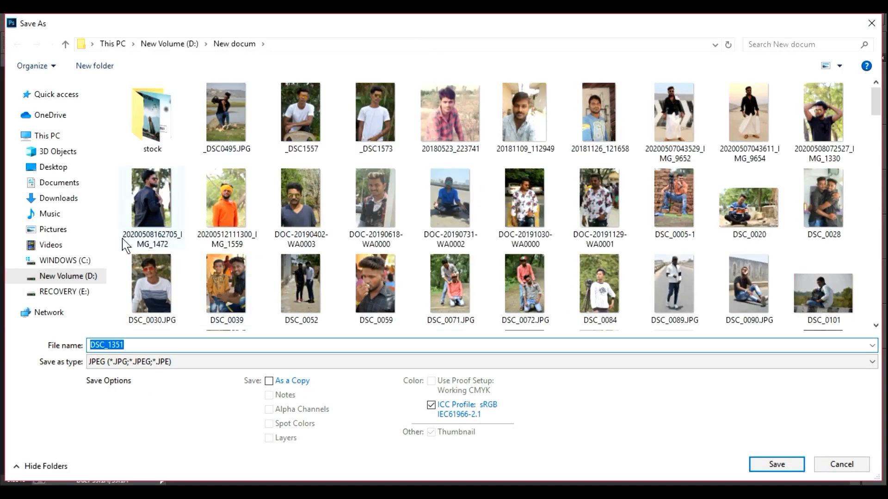
scroll(60, 185, "up", 1)
left_click(58, 147)
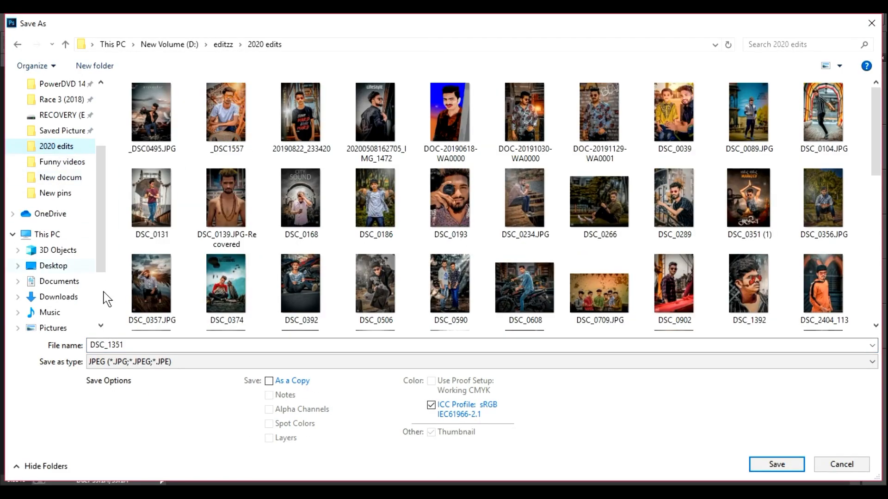
left_click(768, 465)
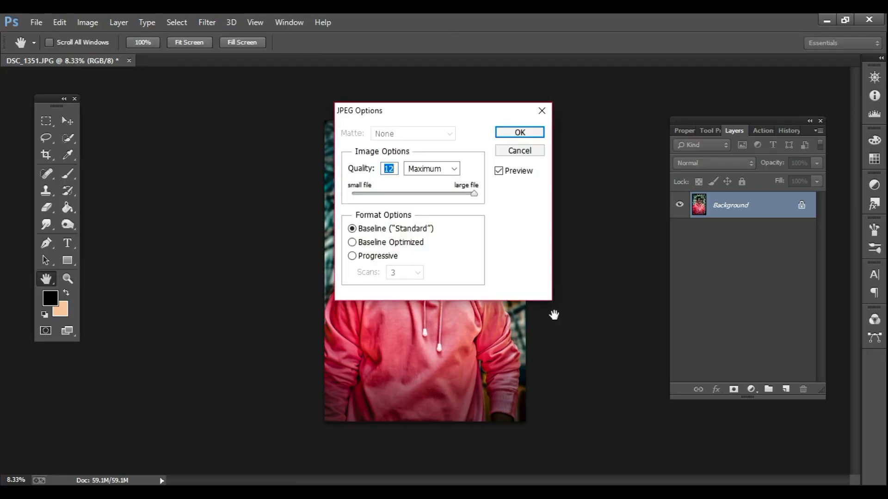
left_click(518, 134)
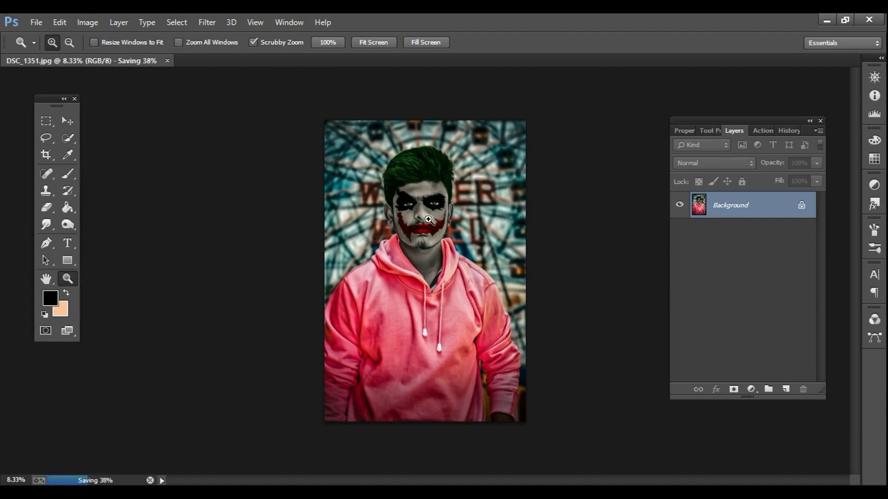